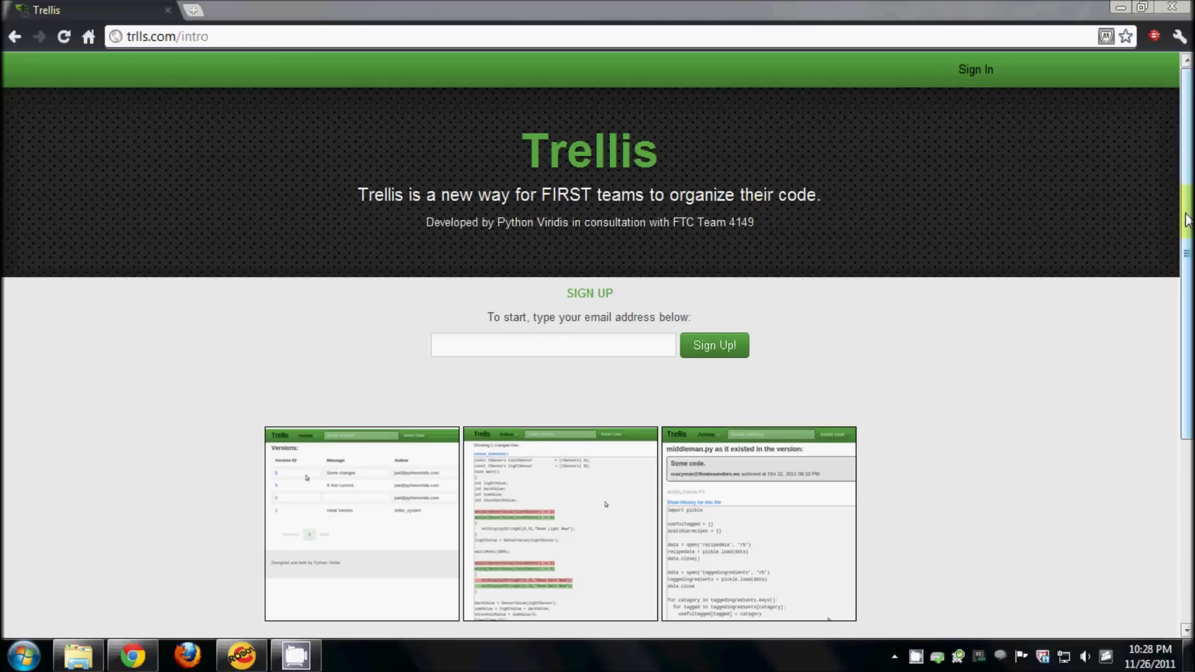
- Scroll the Trellis intro page to show the sign-up form and preview screenshots
drag(1188, 219, 1188, 211)
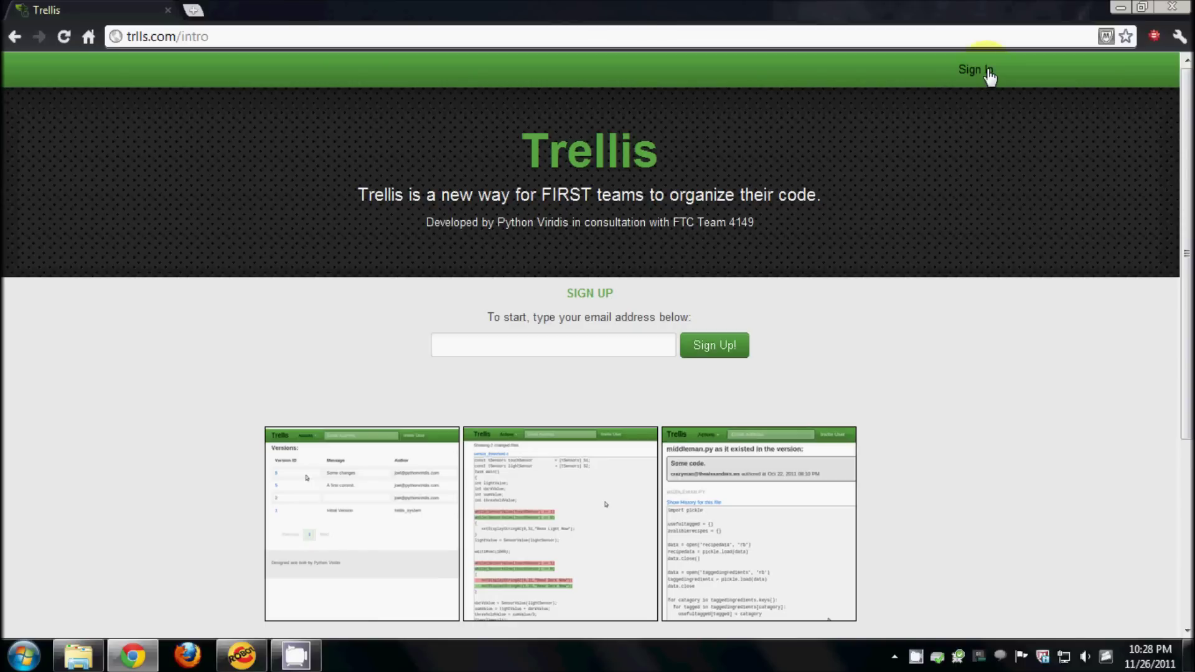
- Sign in to Trellis with the saved team e-mail and the account password
click(989, 71)
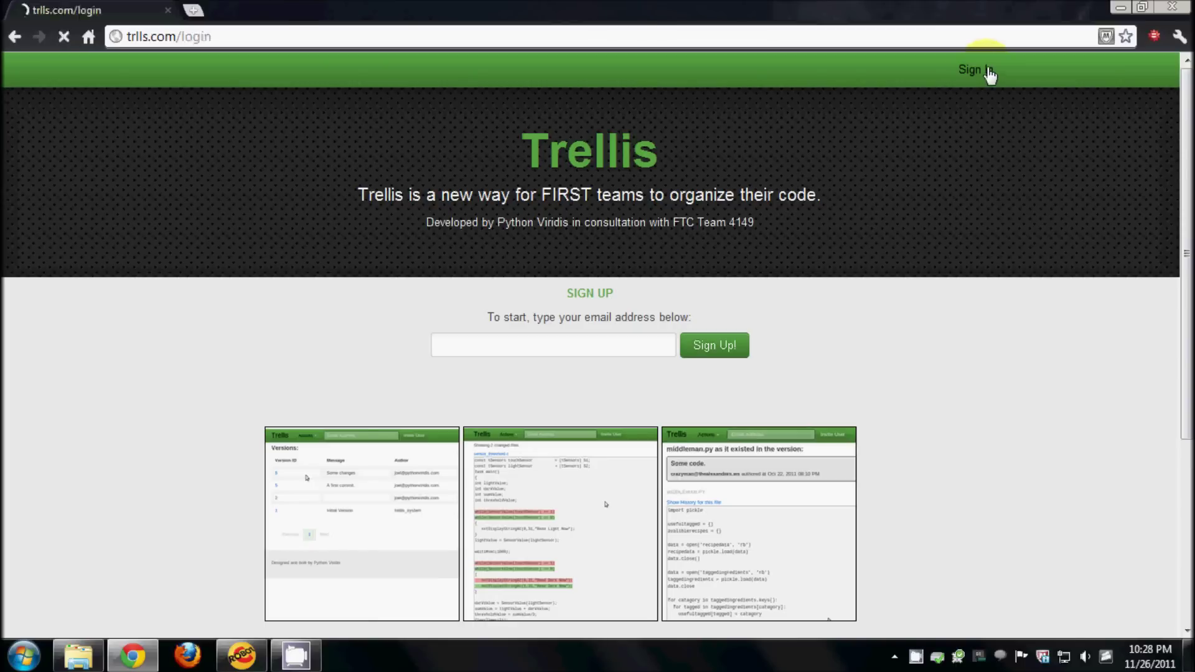
click(661, 132)
text(c)
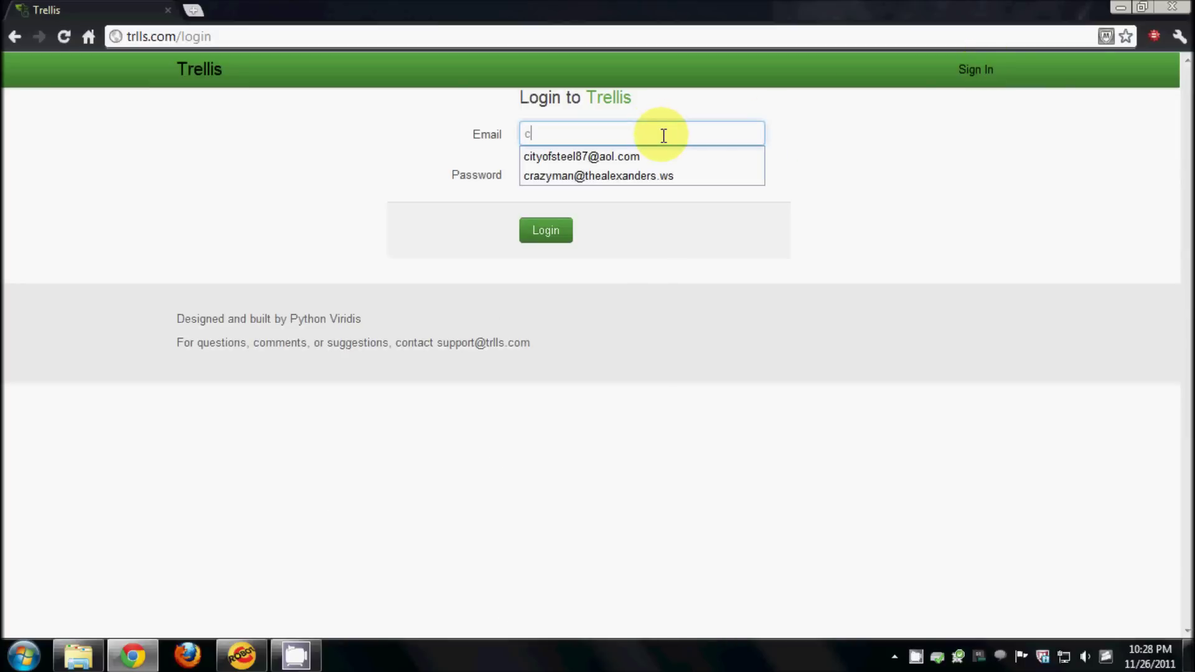
click(608, 174)
click(569, 174)
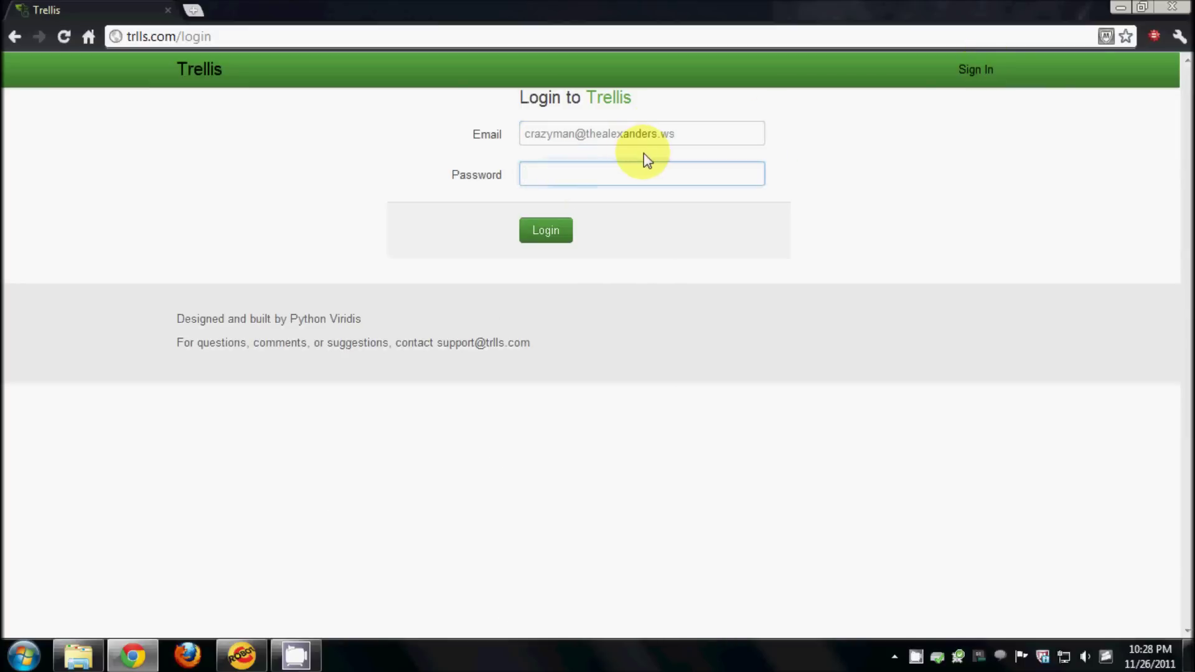
text(•••••••••)
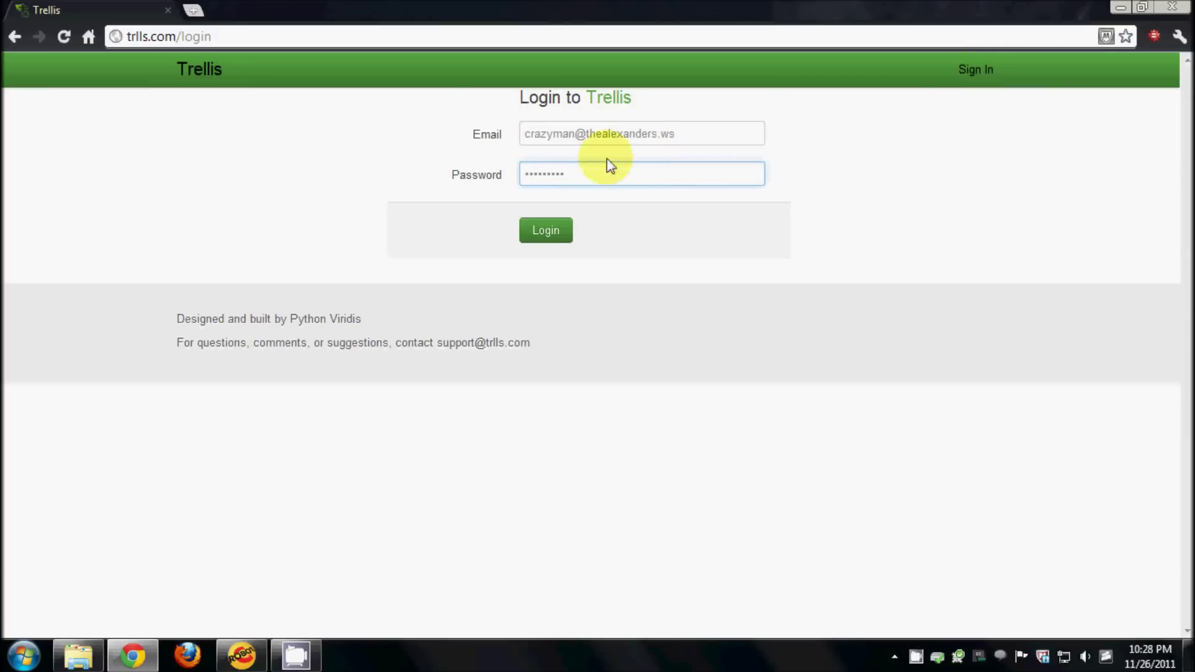
click(546, 231)
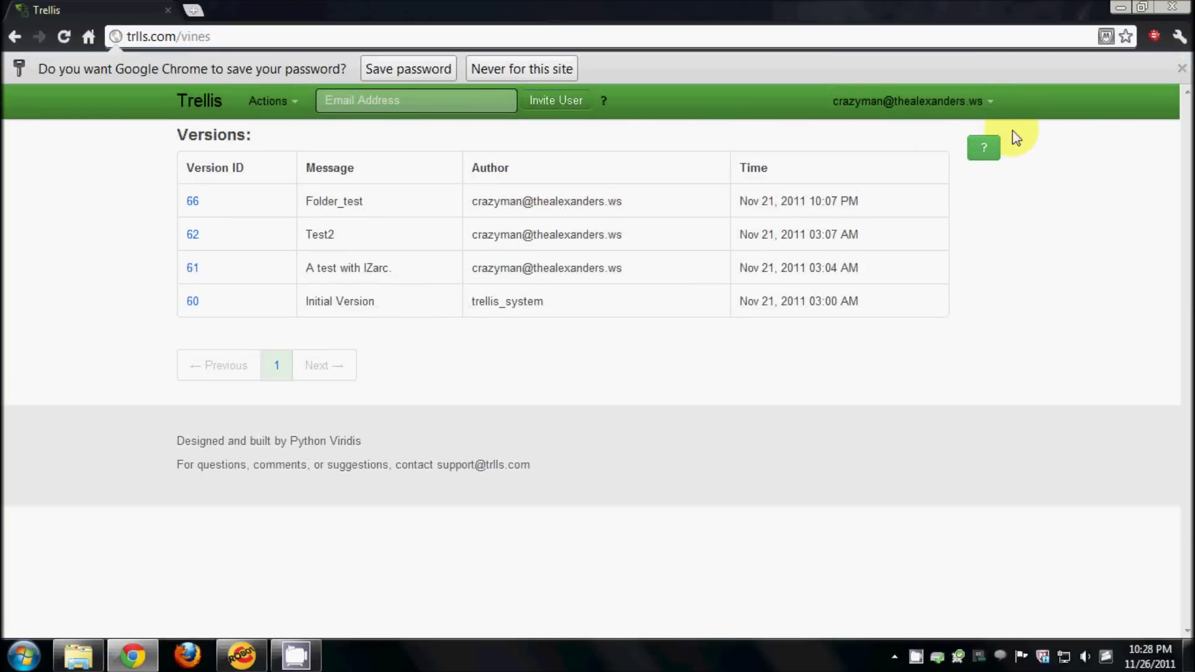
- Dismiss the save-password bar and review version 66 Folder_test's three changed files
click(1182, 69)
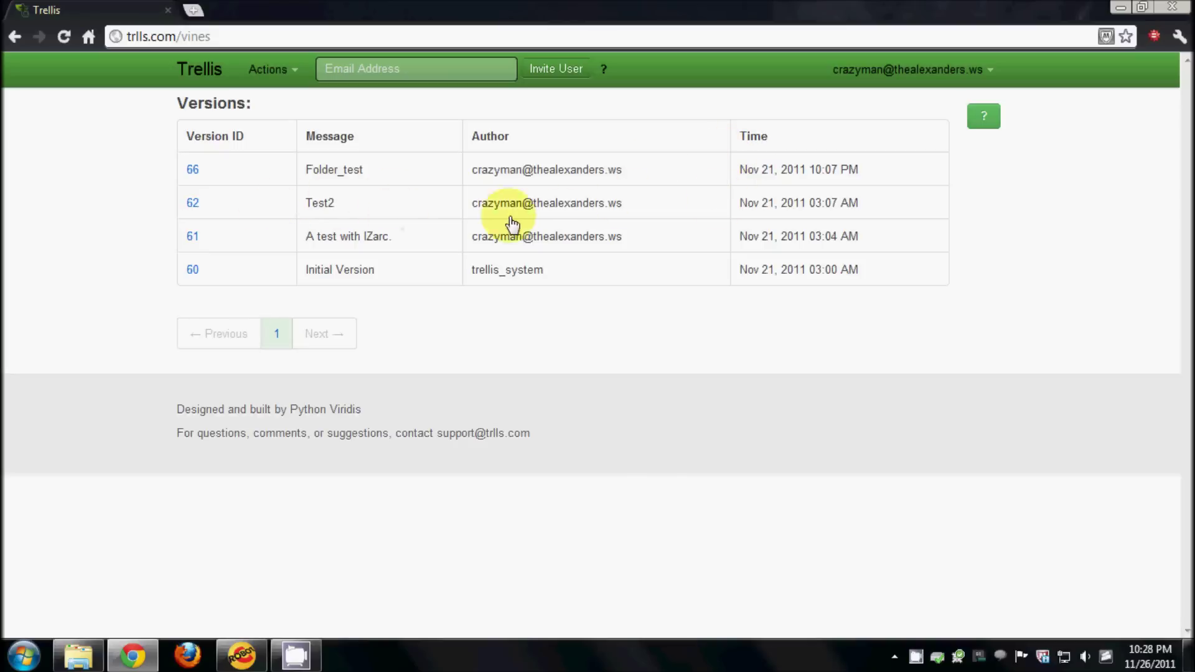
click(430, 166)
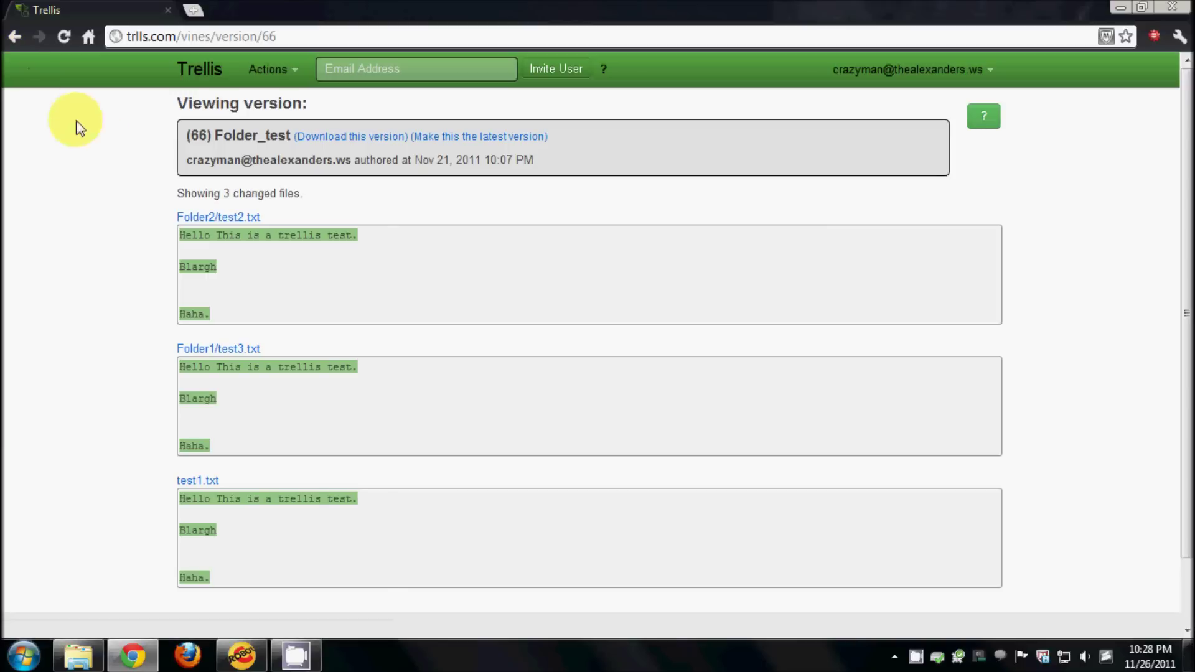
click(15, 38)
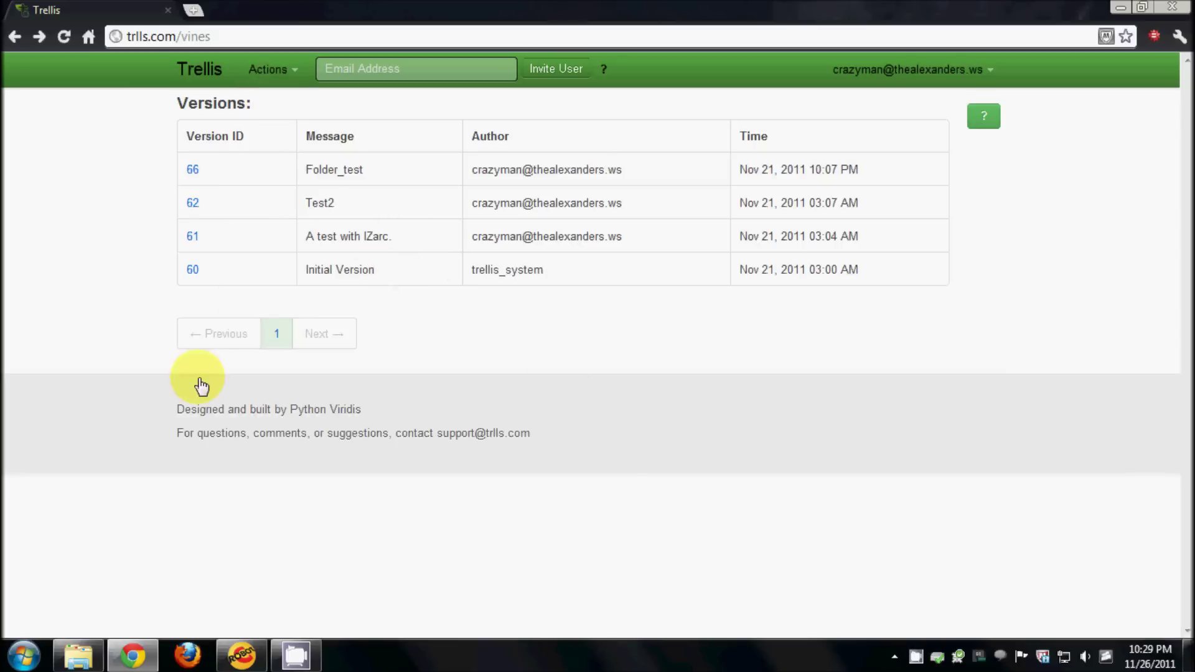
click(78, 655)
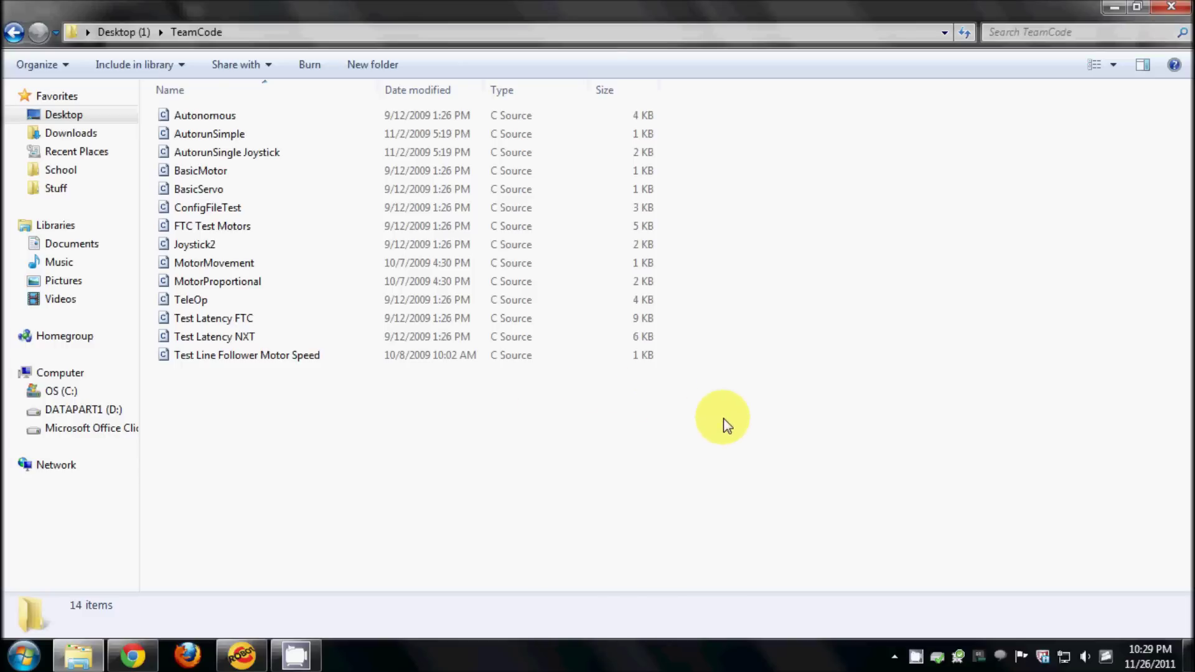
- Compress all 14 TeamCode source files into a new zipped folder, ConfigFileTest
drag(683, 457, 473, 414)
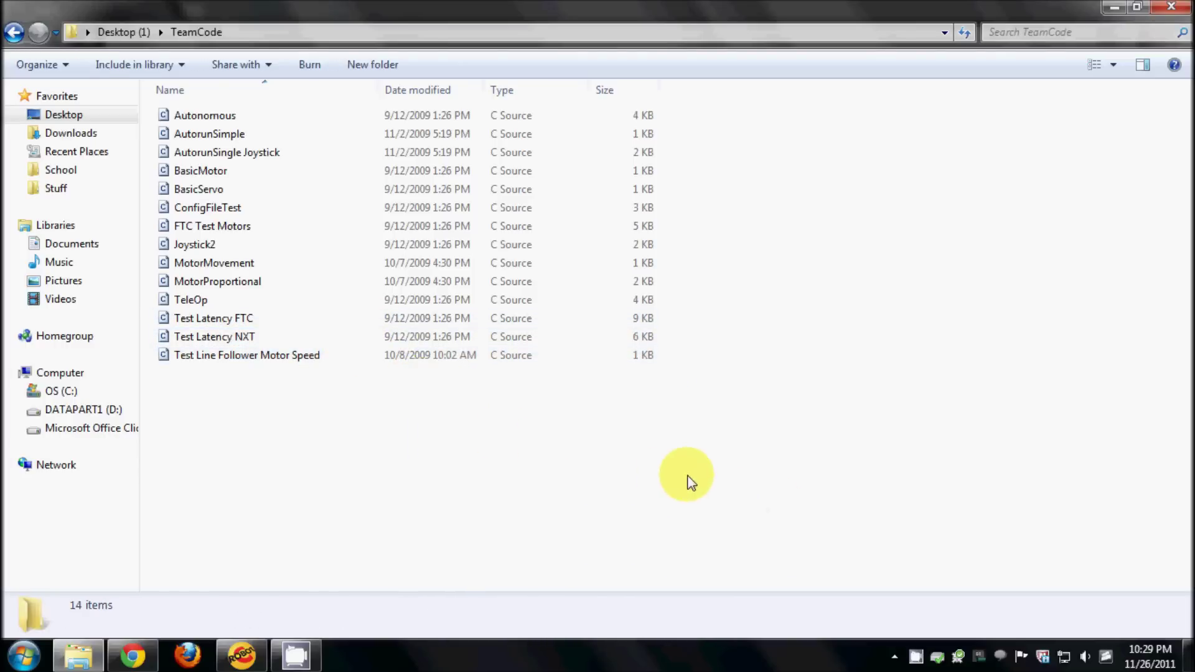
drag(680, 476, 200, 106)
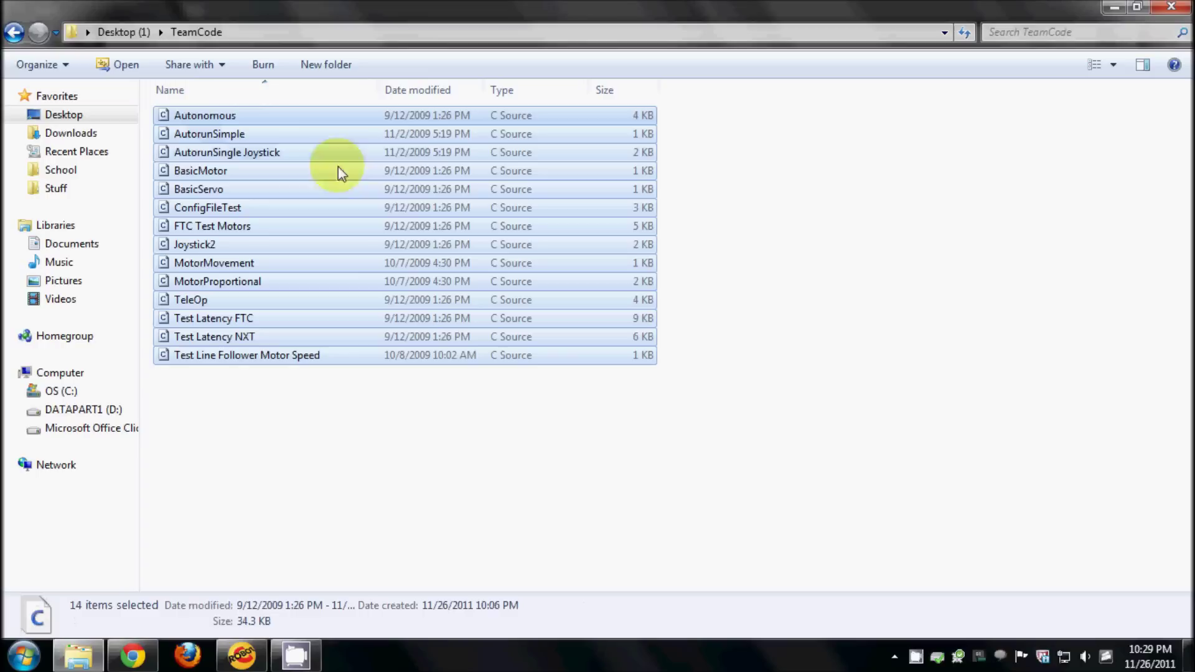
right_click(265, 210)
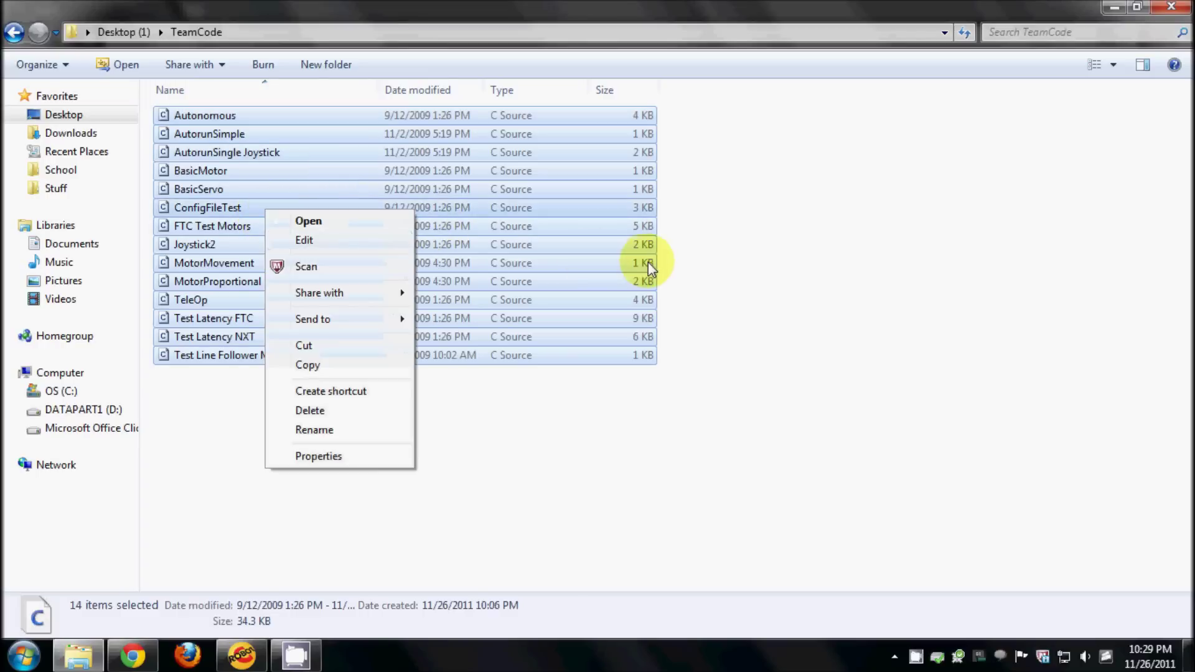
mouse_move(386, 324)
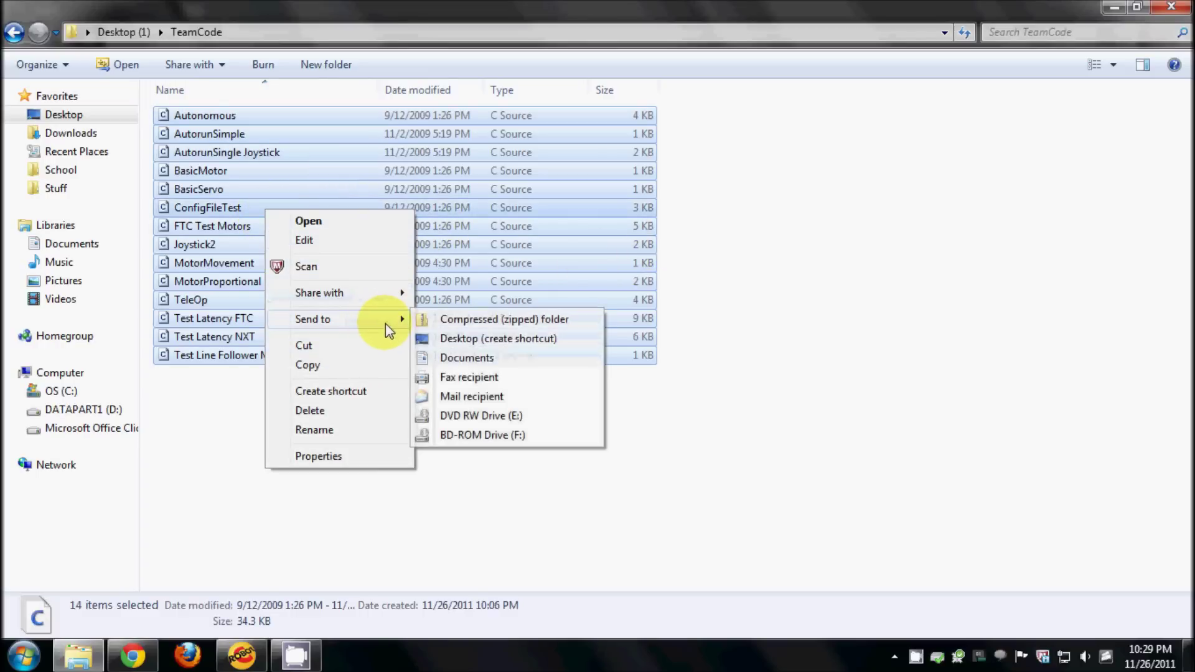
click(484, 320)
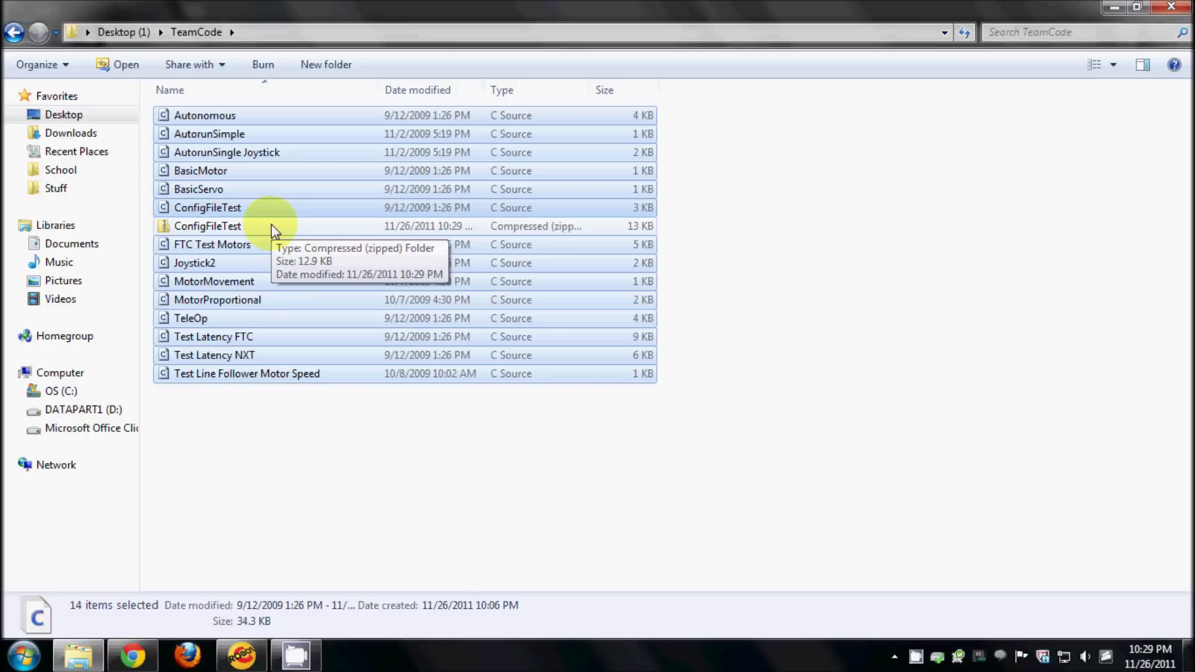
click(299, 228)
- Rename the ConfigFileTest zip to 'upload' and confirm it holds the 14 source files
right_click(337, 225)
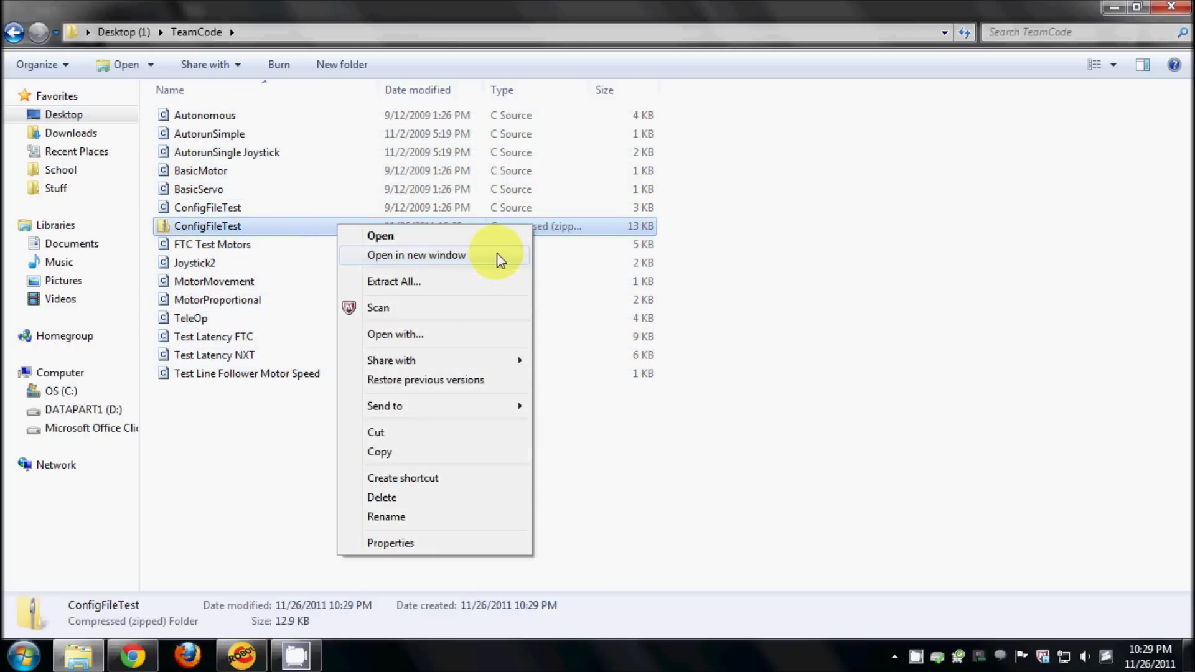
click(411, 517)
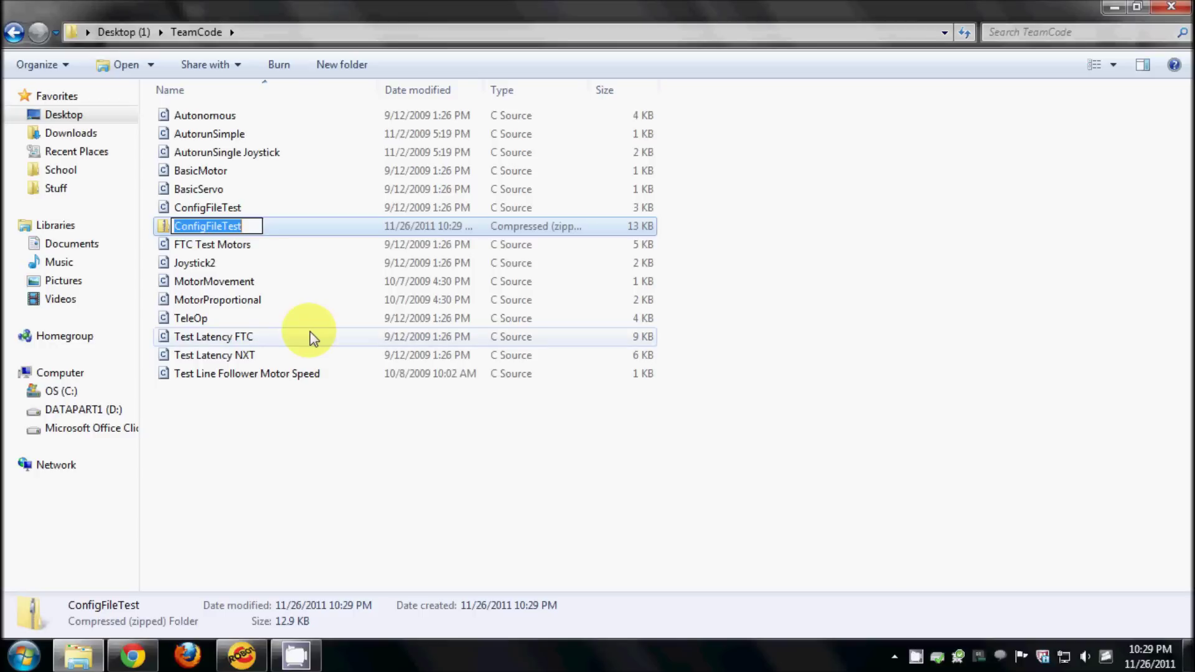
text(upload)
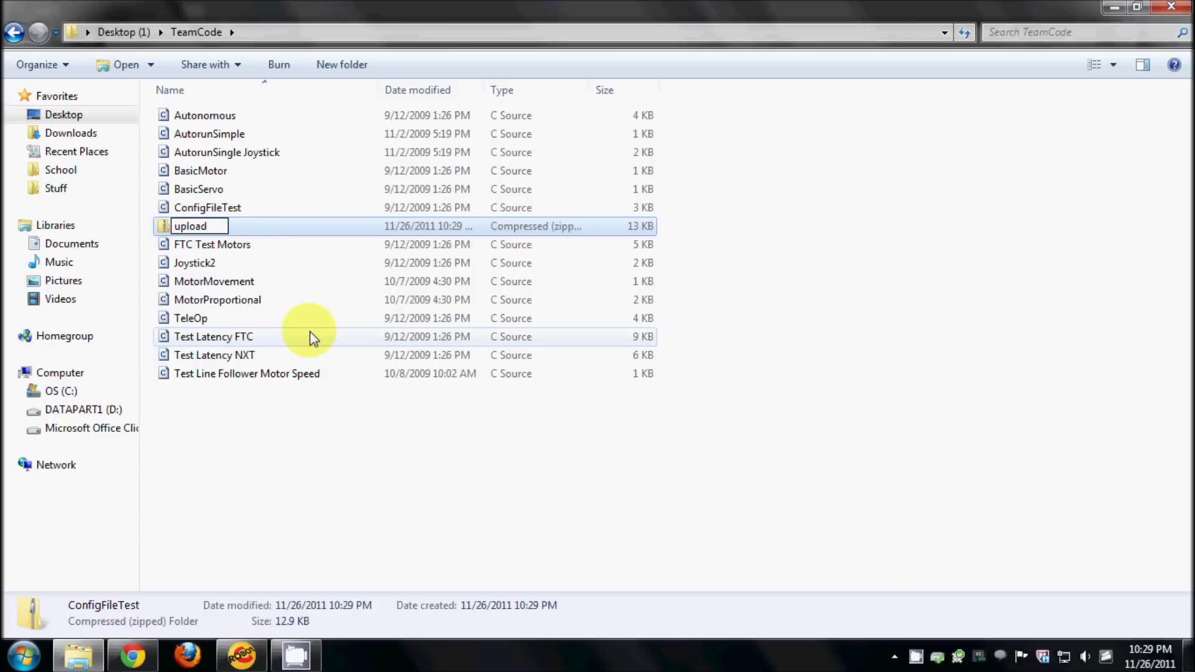
key(Return)
click(334, 419)
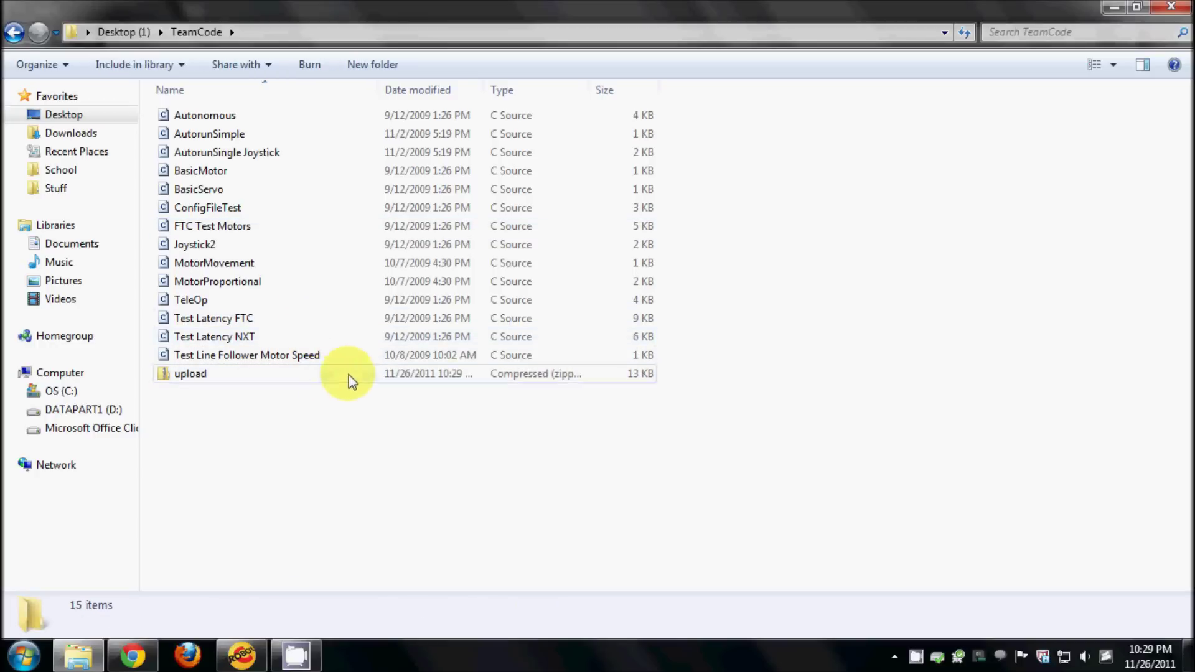
double_click(245, 373)
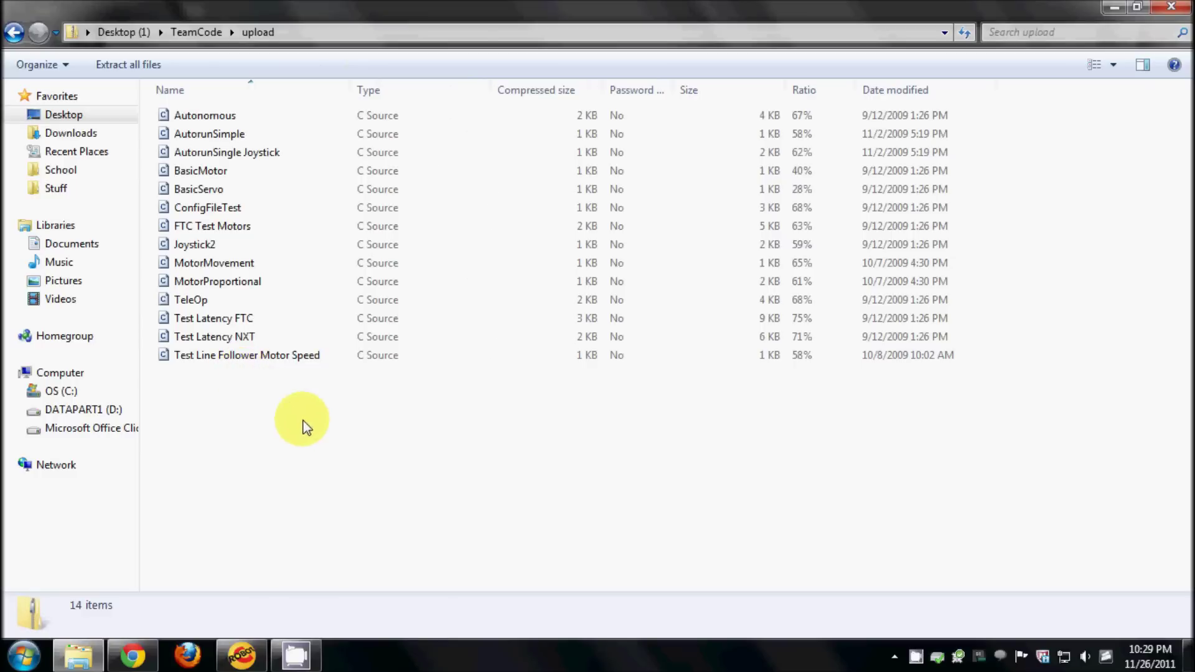
click(15, 32)
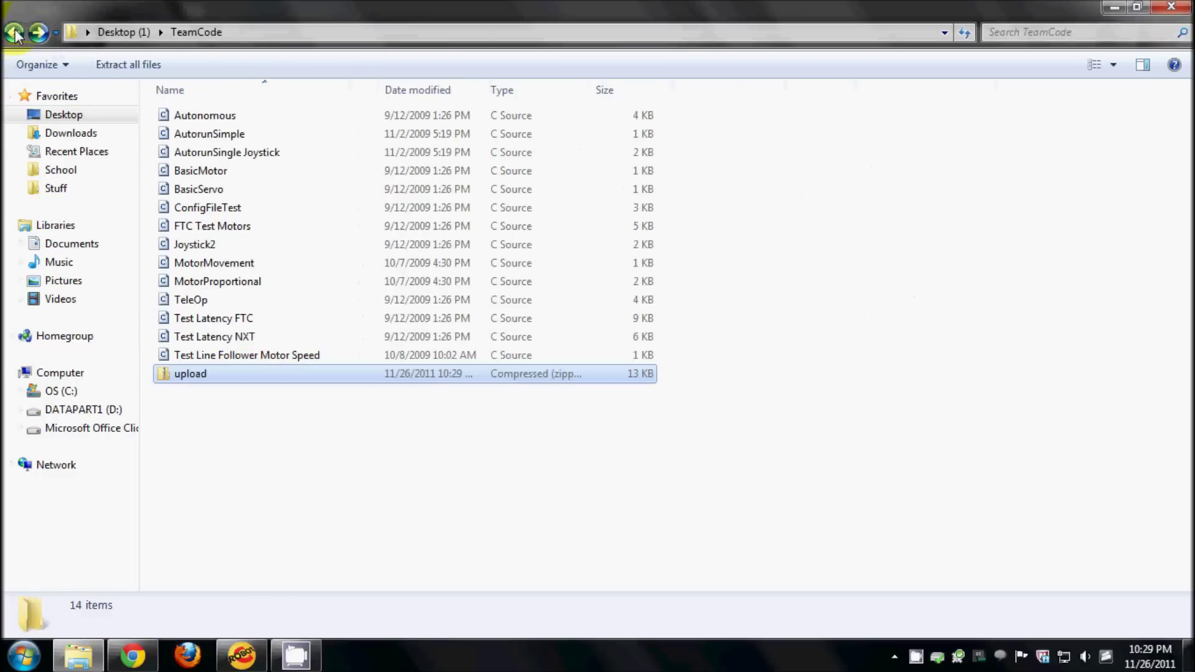
click(241, 436)
- Begin a new version upload from the vine's Actions menu, attaching upload.zip as archive
click(133, 656)
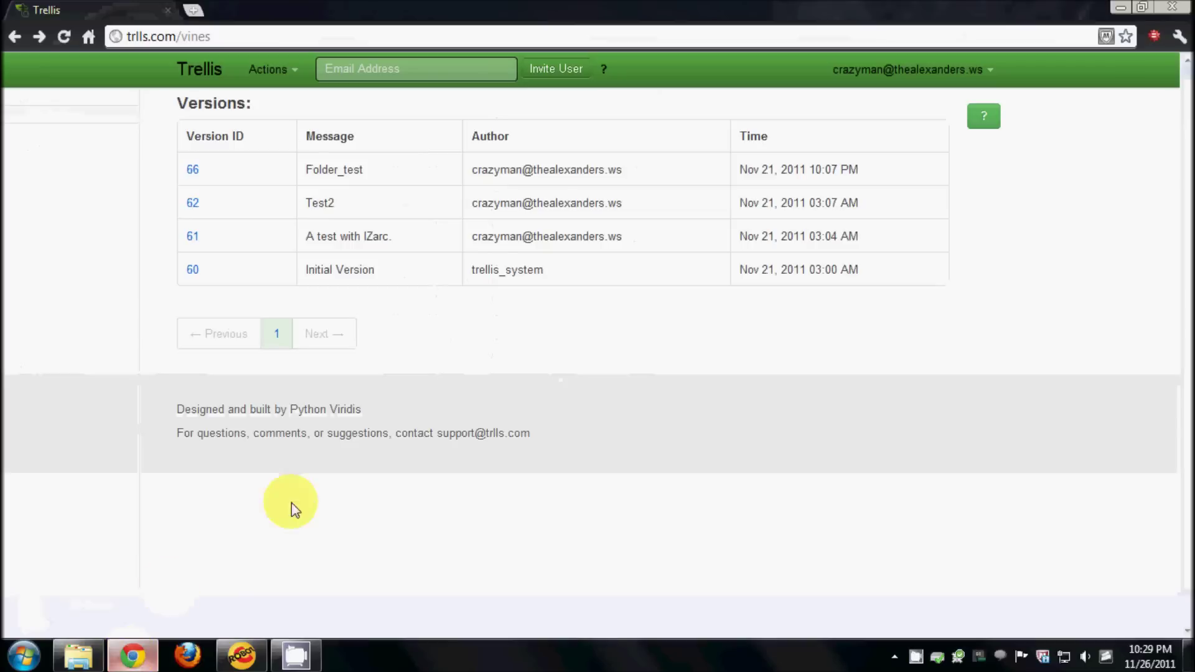
click(277, 73)
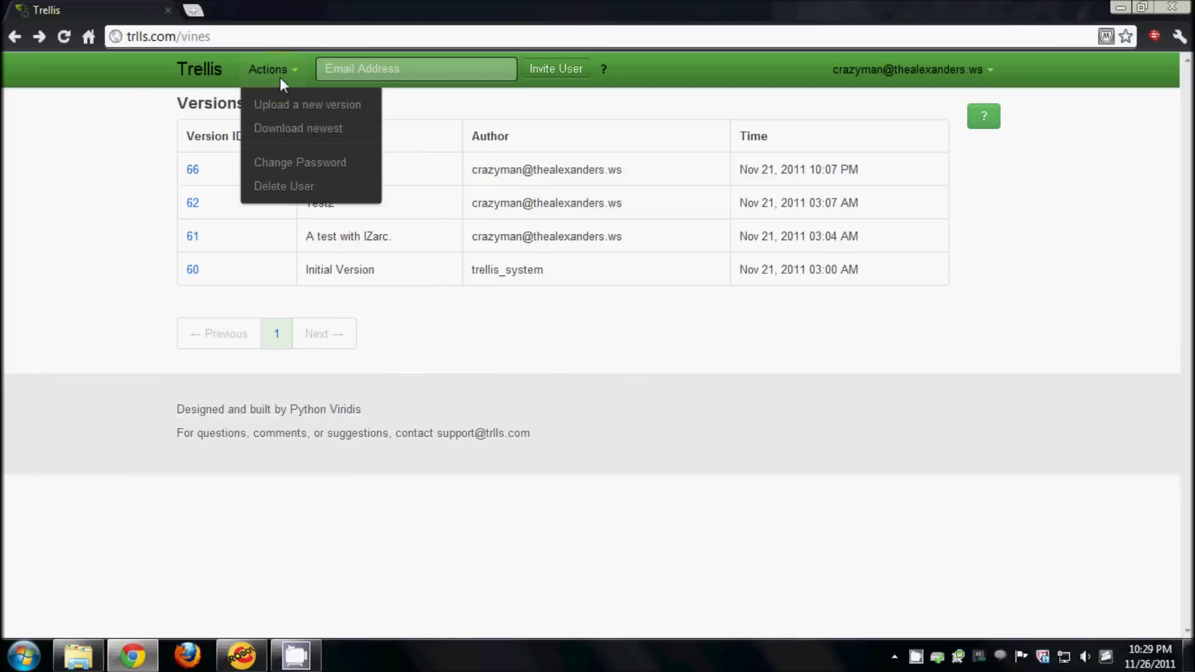
click(325, 105)
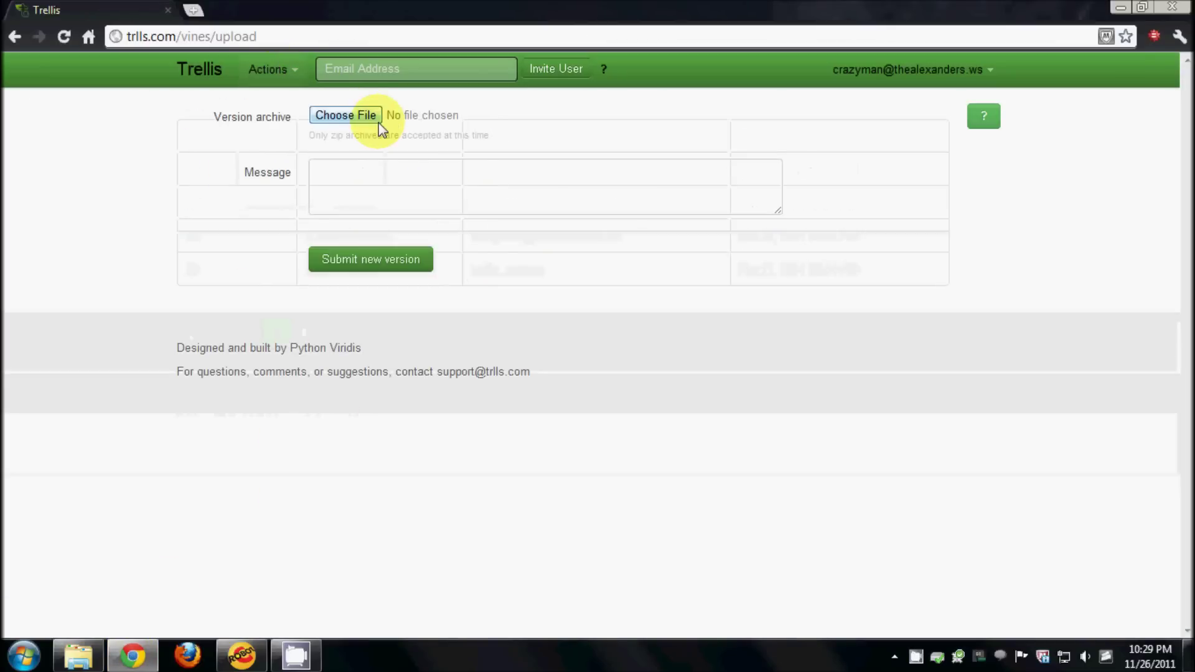
click(380, 125)
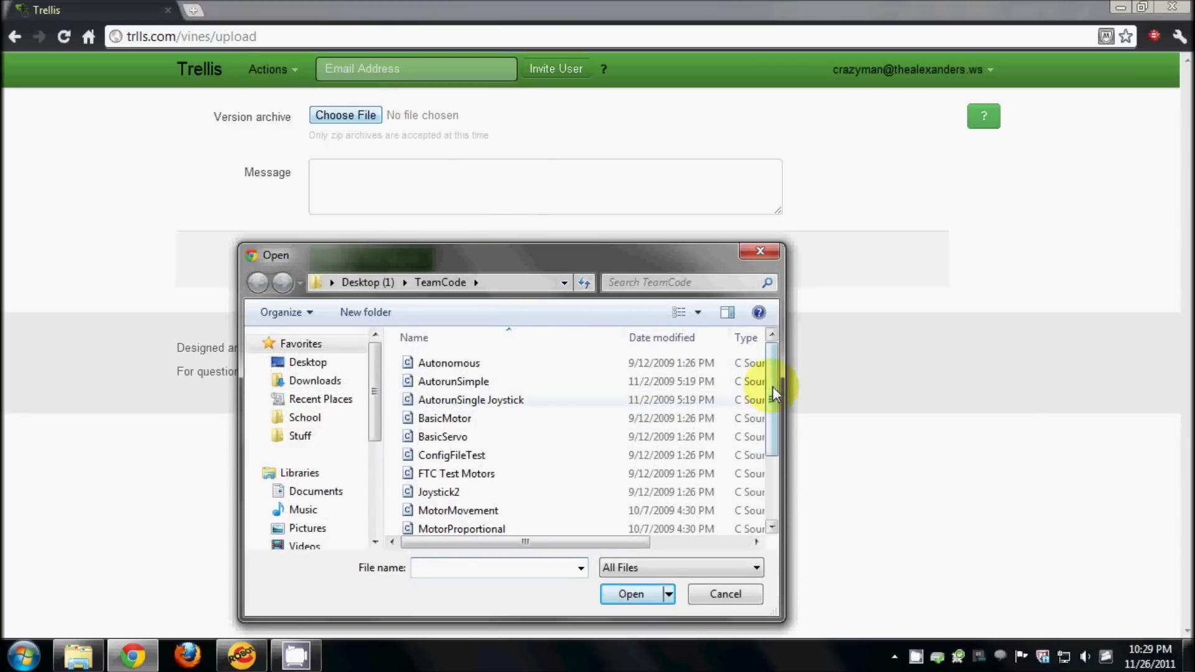
drag(774, 393, 770, 457)
click(554, 524)
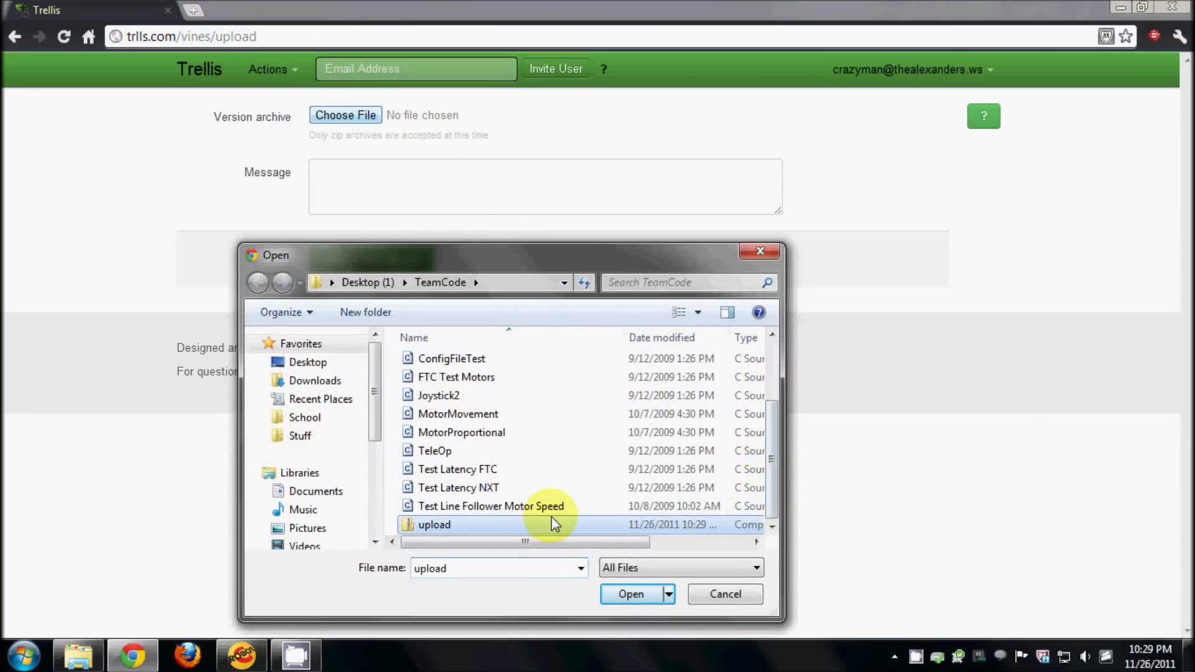
click(631, 594)
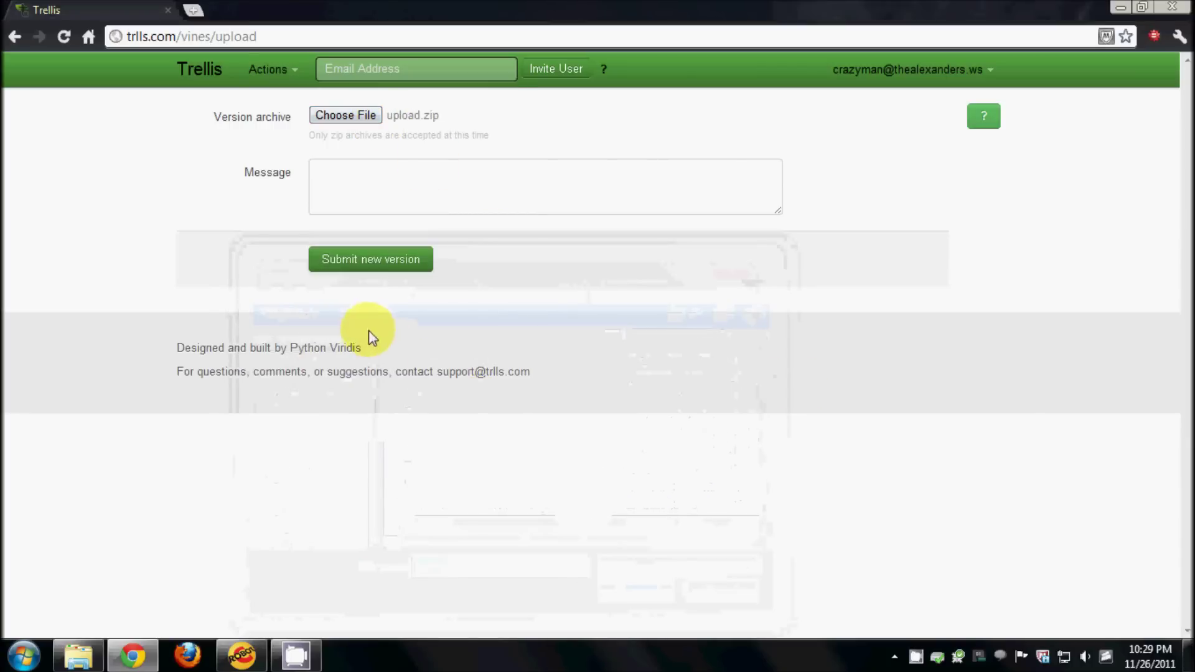
- Submit upload.zip as version 67 with the message 'Uploading a bunch of new code.'
click(459, 193)
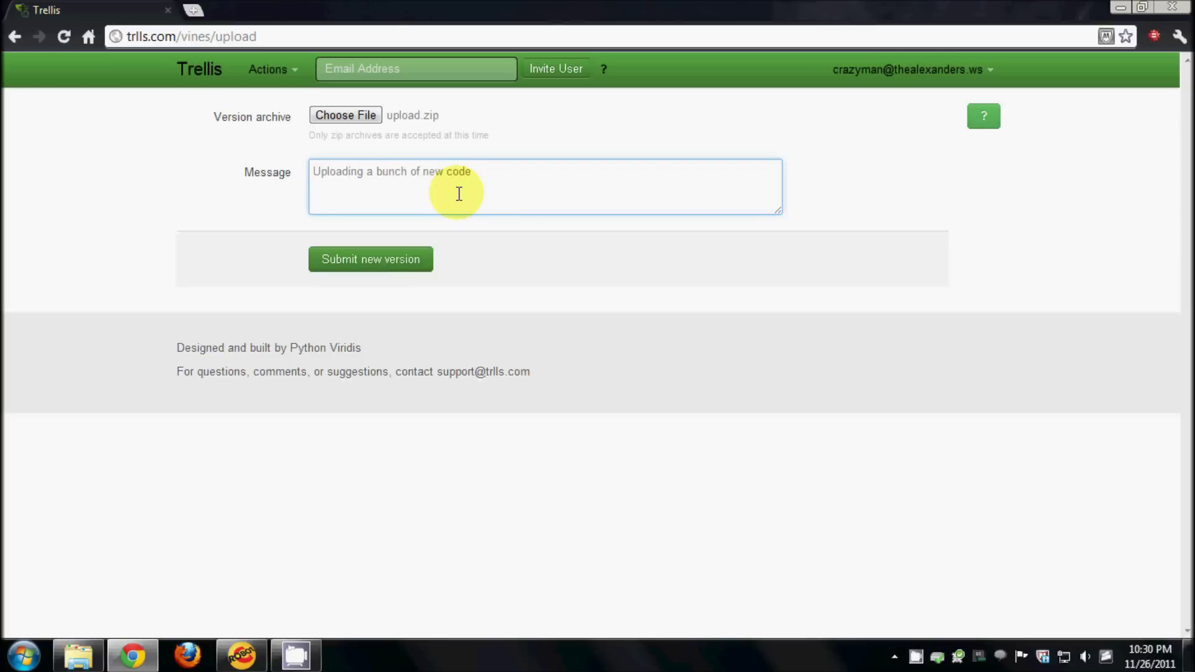
click(425, 275)
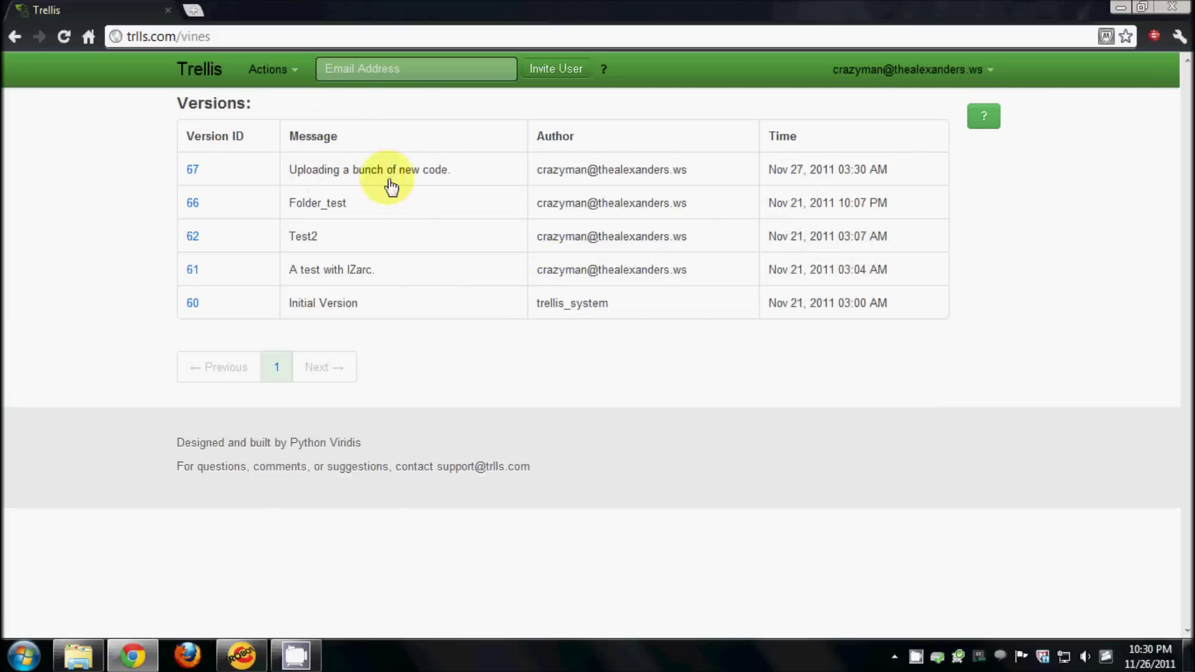
- Open version 67 and scroll through its 14 changed files, highlighting the BasicMotor.c code
click(433, 171)
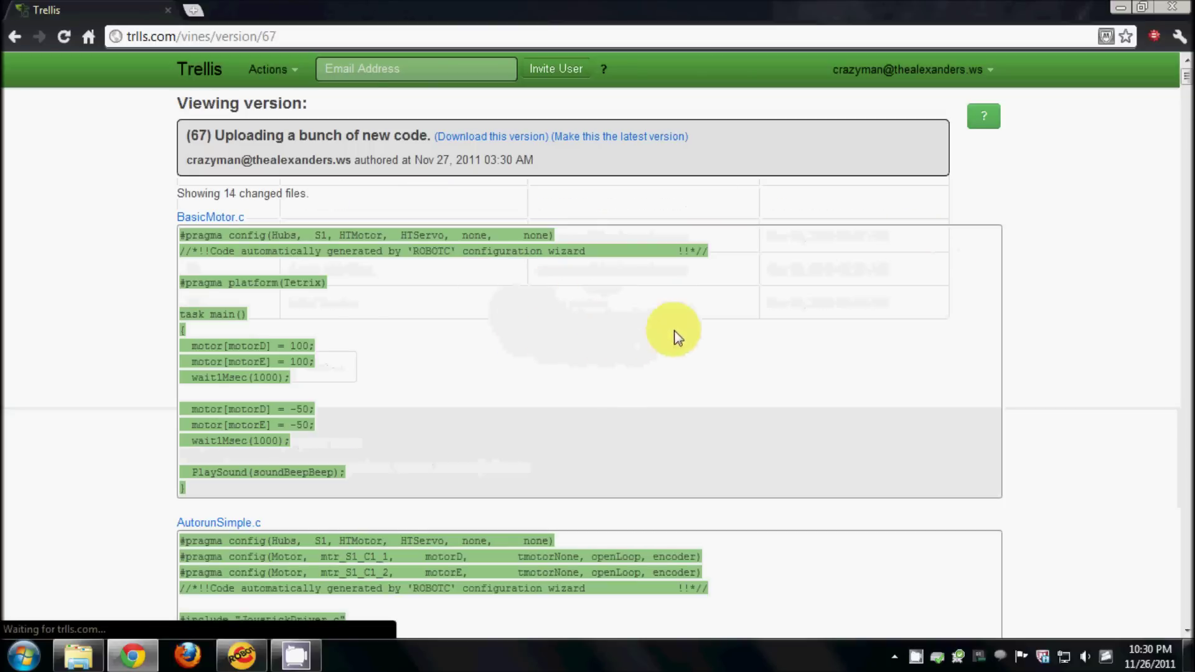
scroll(622, 249, down, 3)
scroll(956, 308, up, 3)
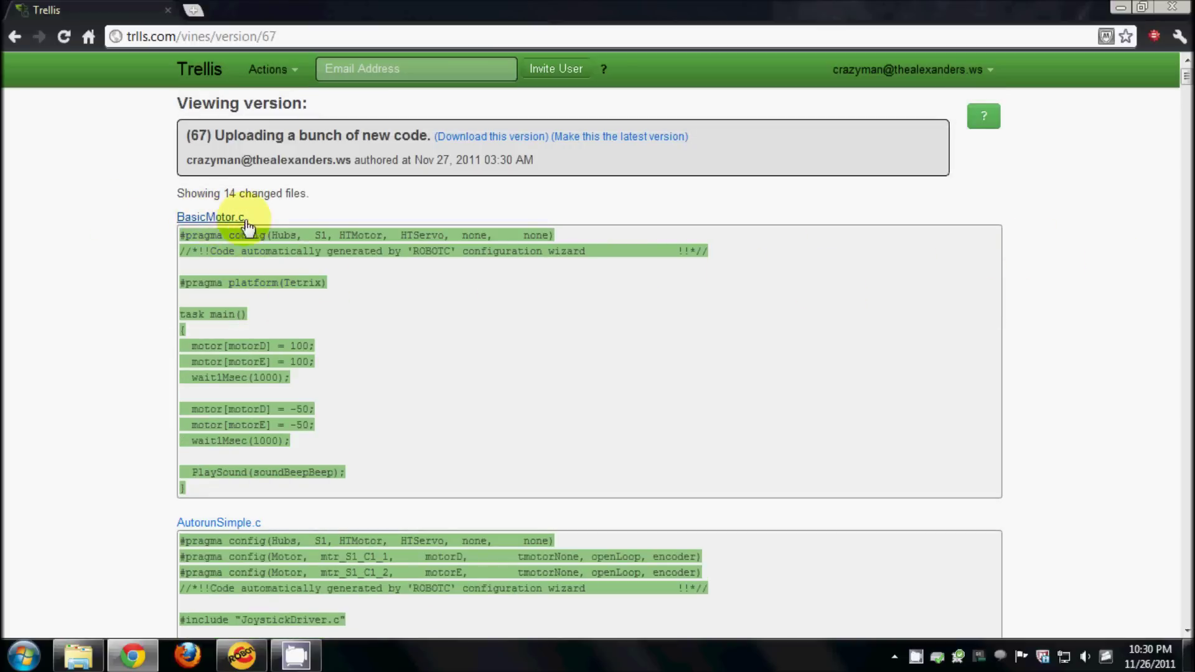
scroll(249, 237, down, 3)
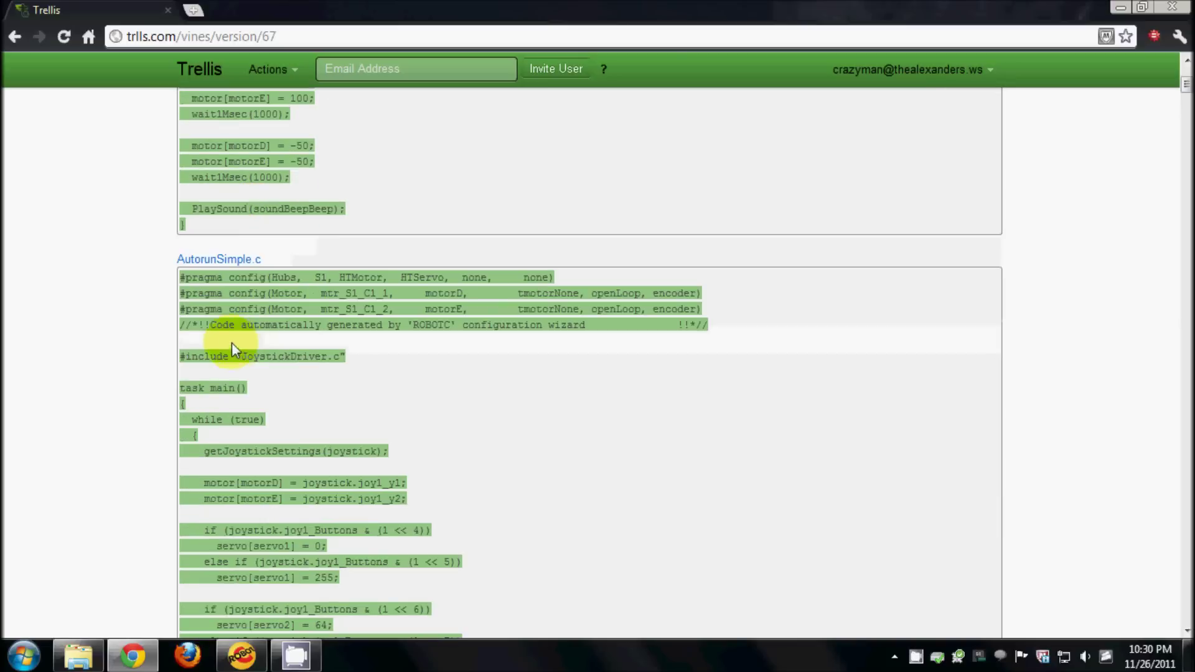
scroll(256, 276, down, 4)
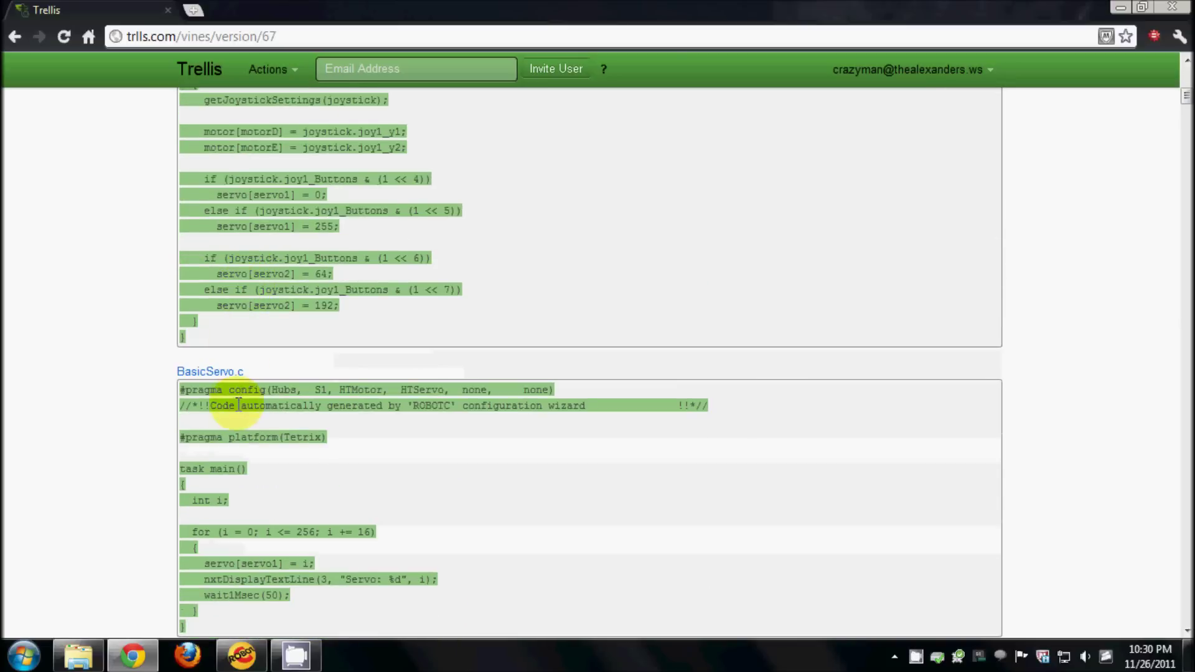
scroll(191, 367, down, 3)
scroll(191, 368, down, 15)
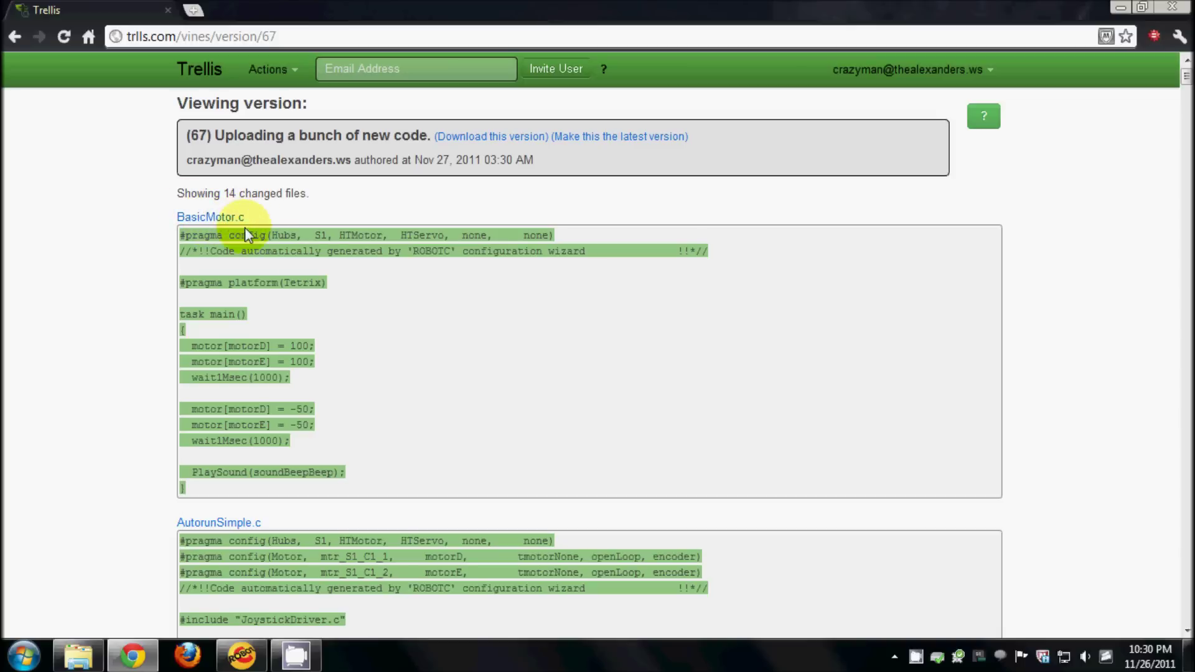
drag(178, 231, 336, 477)
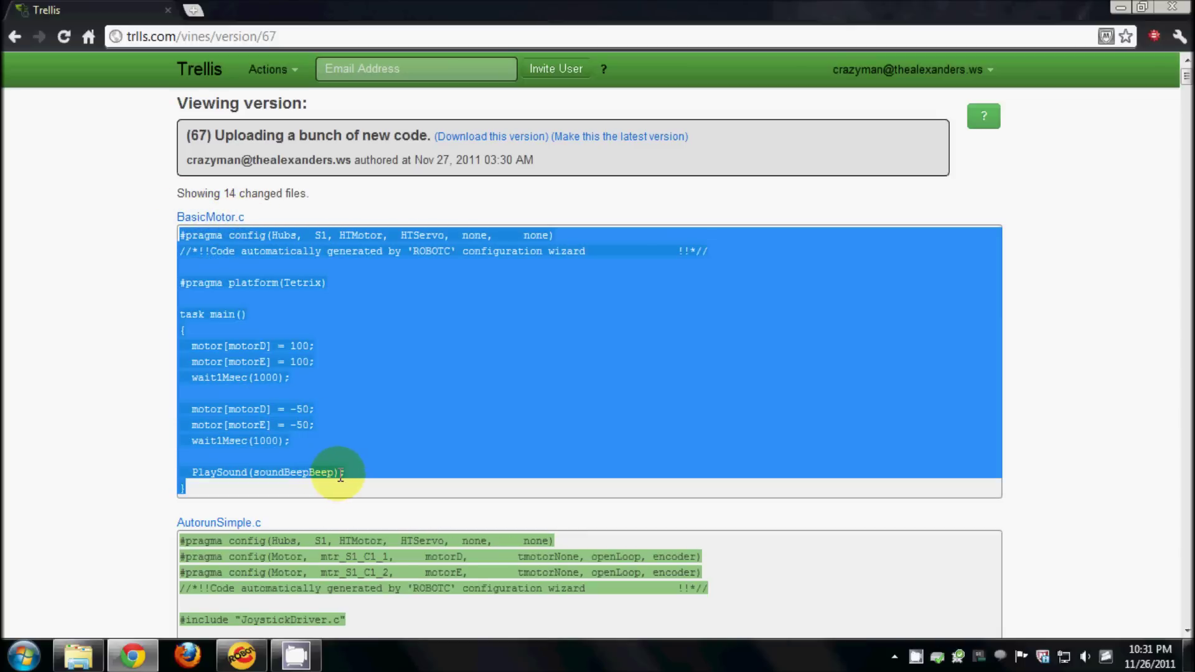
click(473, 380)
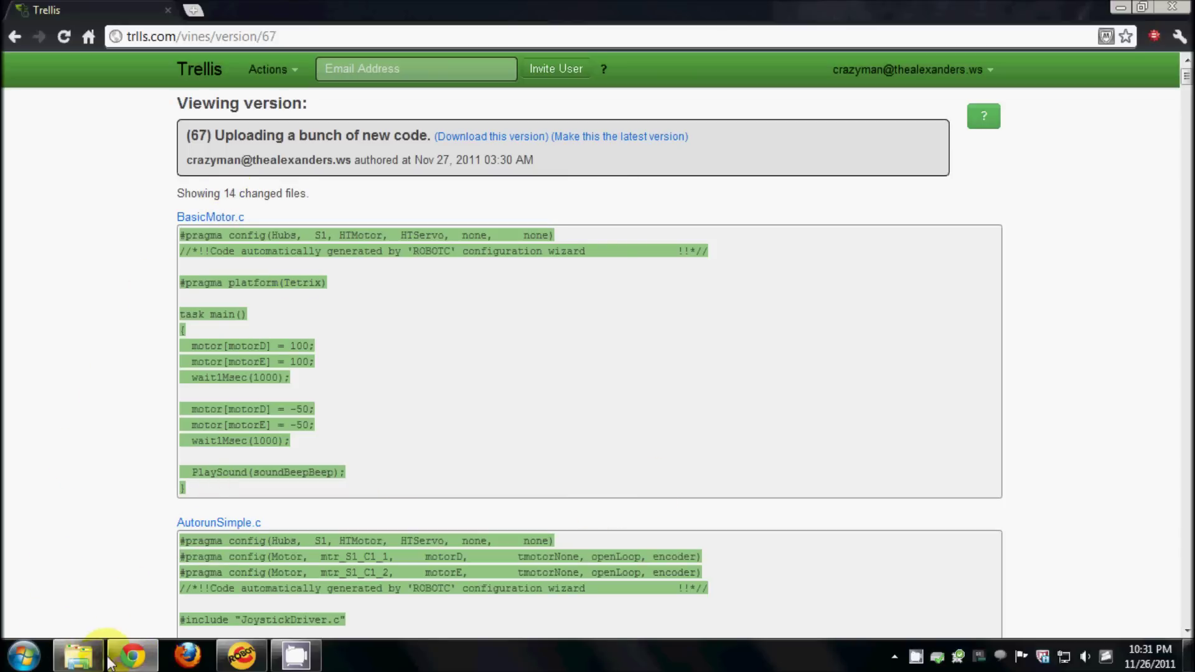
- Open BasicMotor from the TeamCode folder with ROBOTC Integrated Development Environment
click(74, 665)
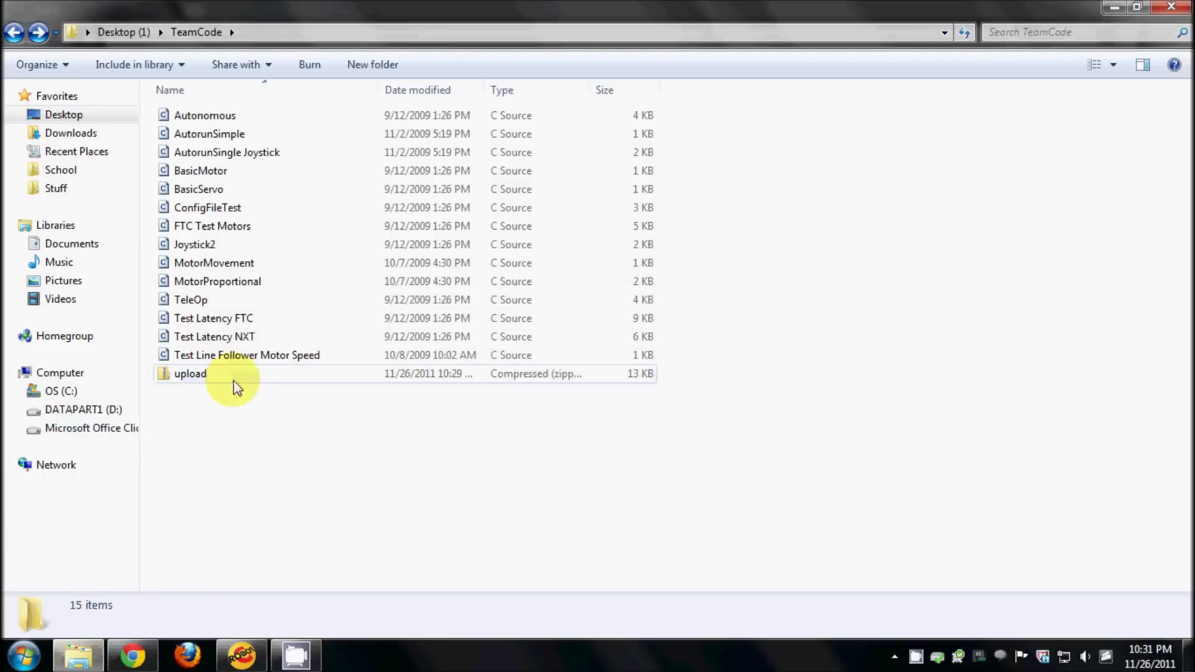
click(215, 172)
right_click(216, 176)
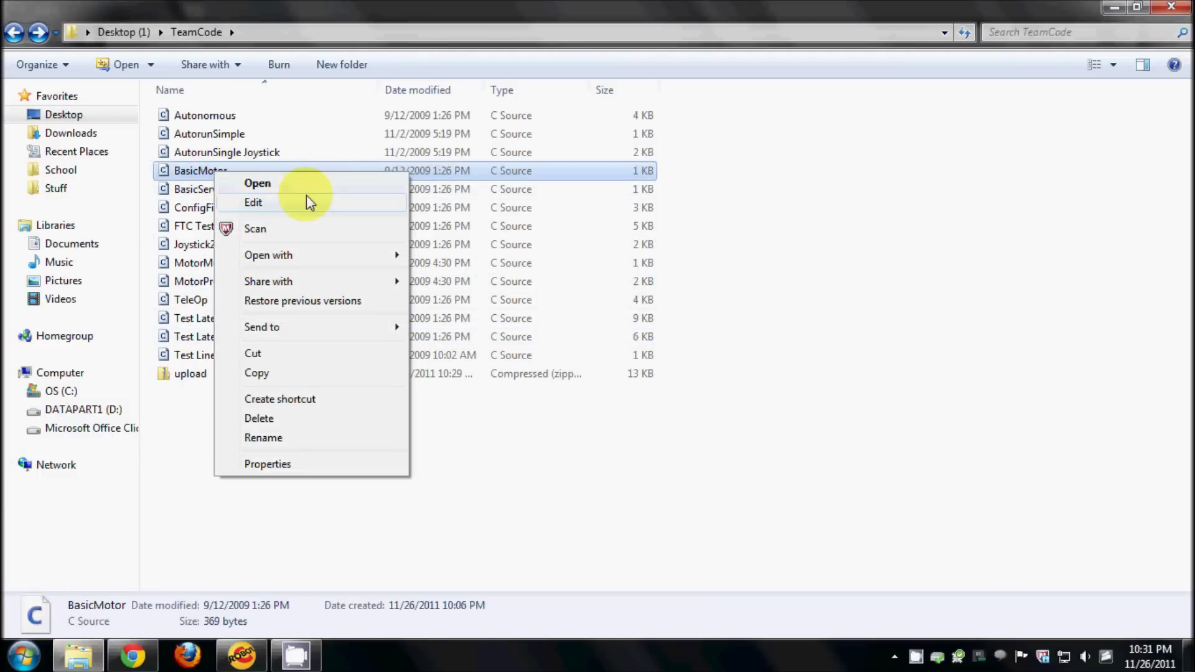
mouse_move(312, 255)
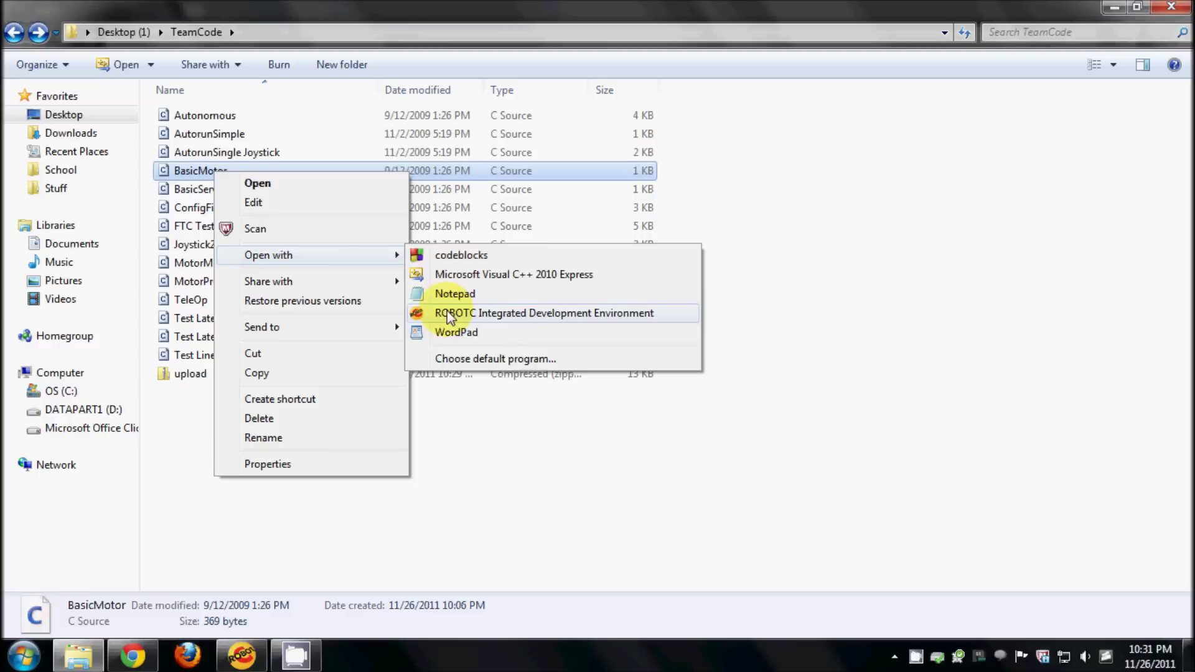
click(526, 313)
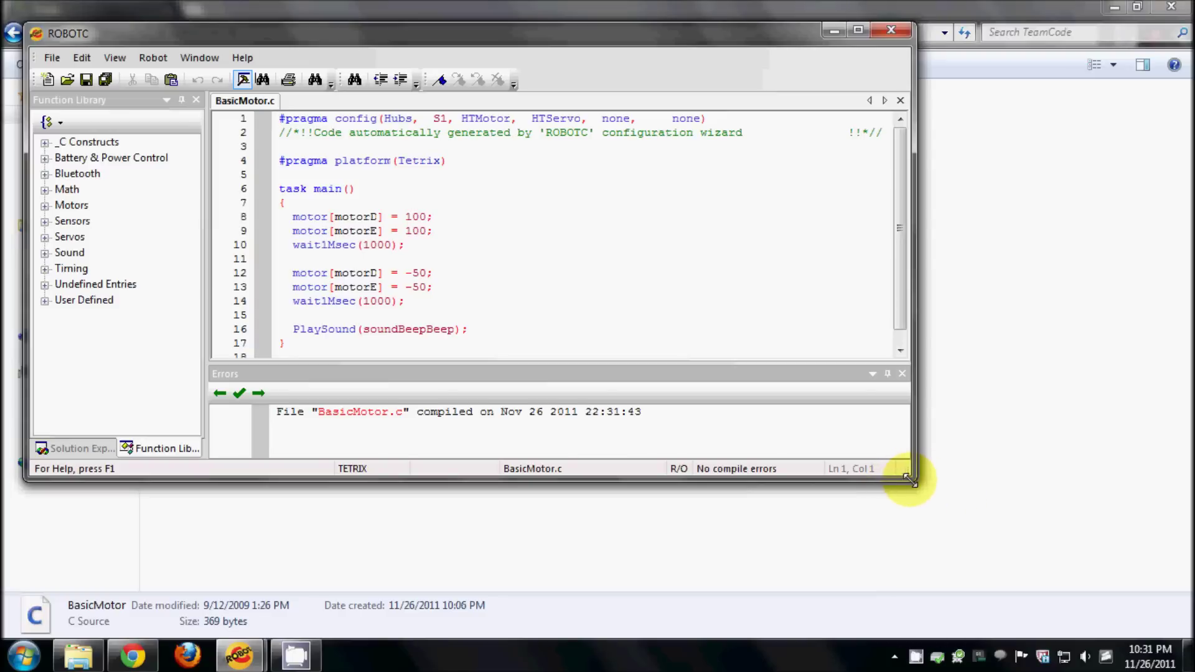
- Change BasicMotor.c's reverse motor powers to -30 and the second wait to 750, then save
drag(909, 480, 1083, 593)
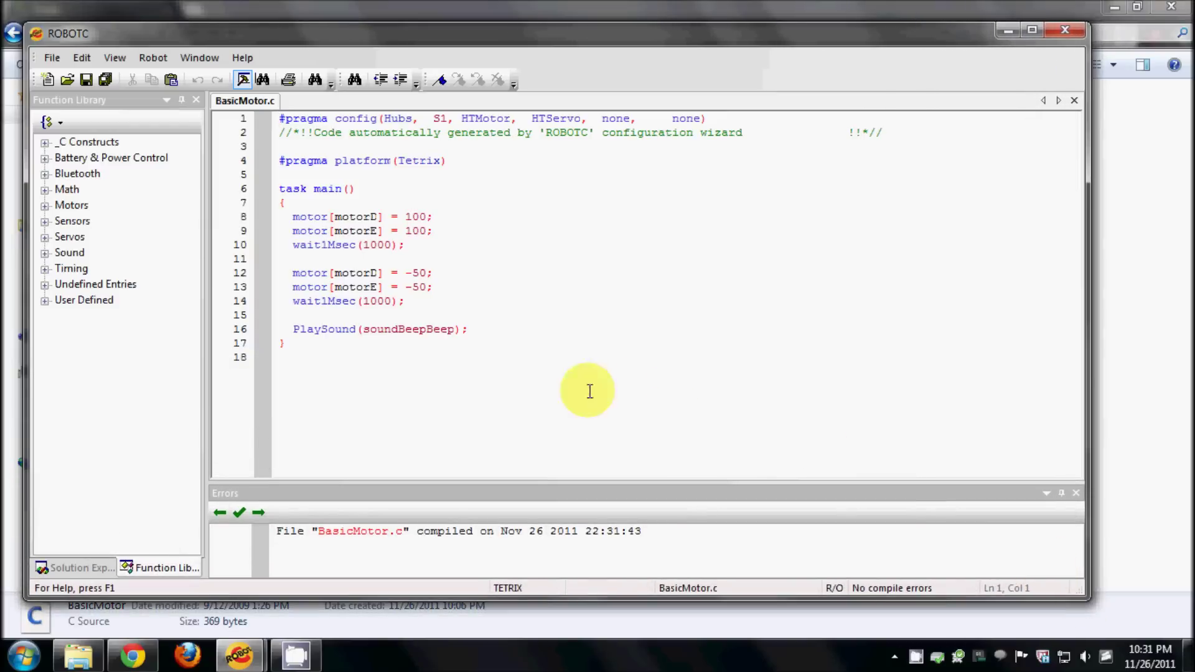
click(421, 272)
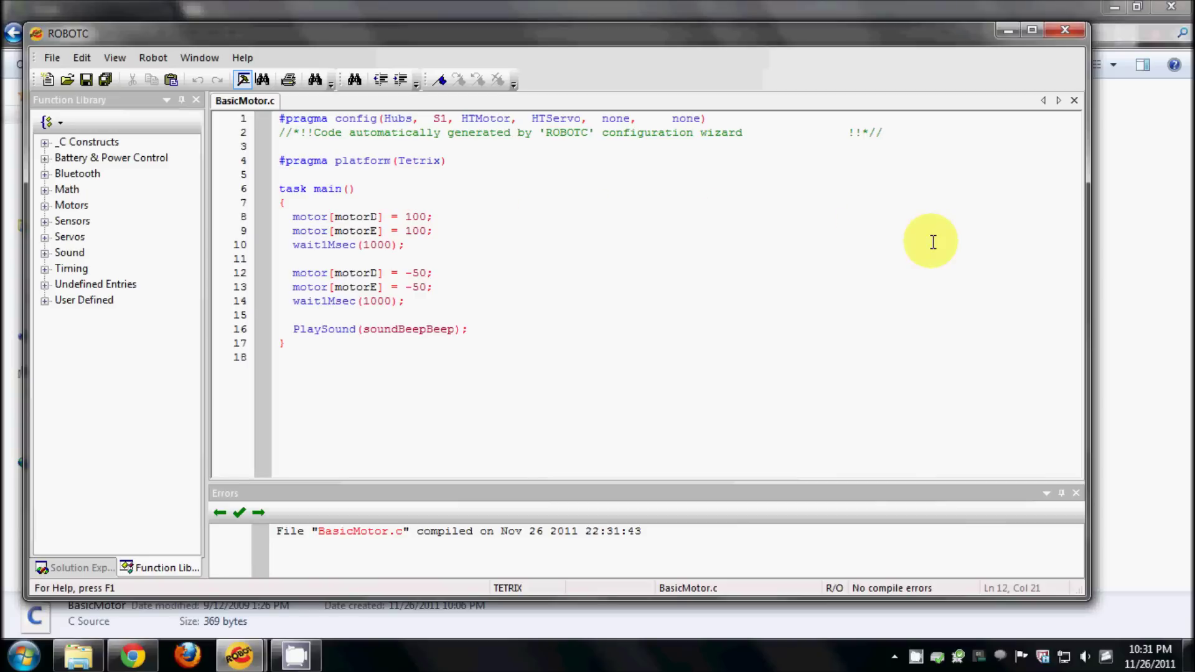
key(BackSpace)
text(3)
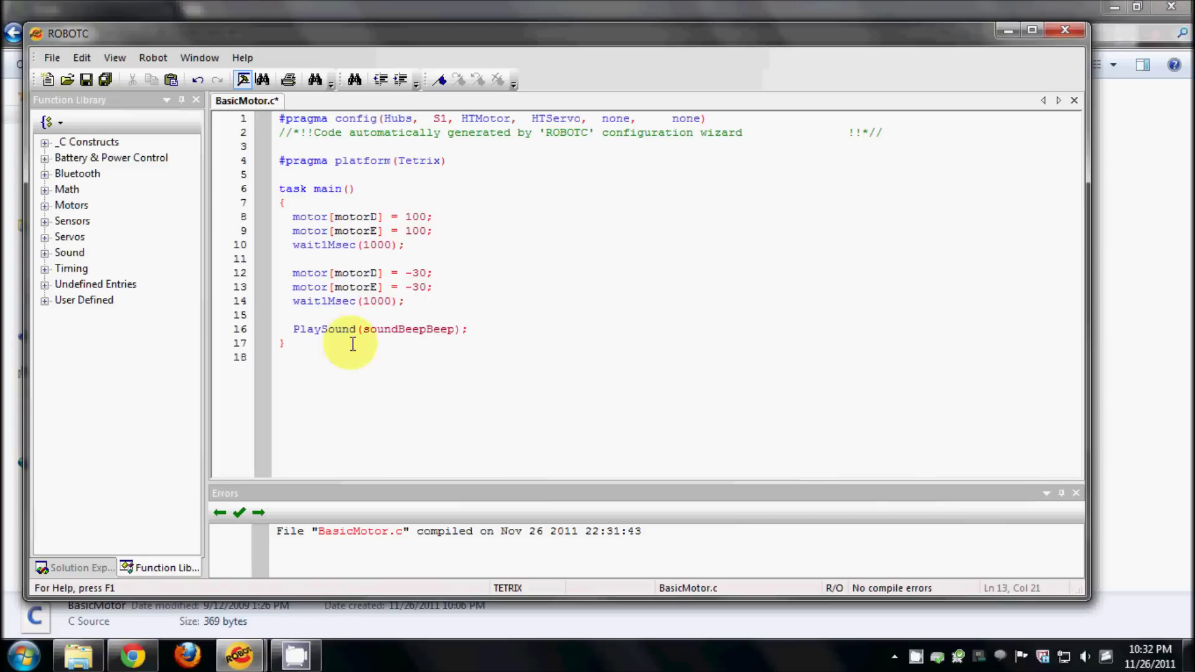
click(371, 301)
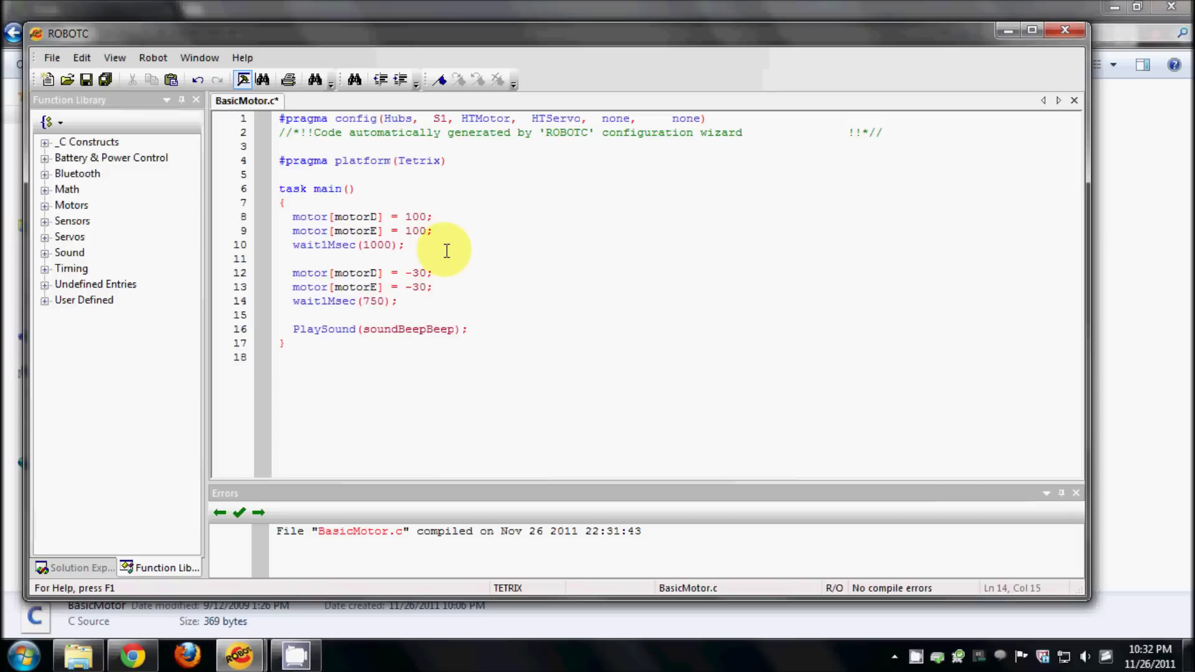
key(ctrl+s)
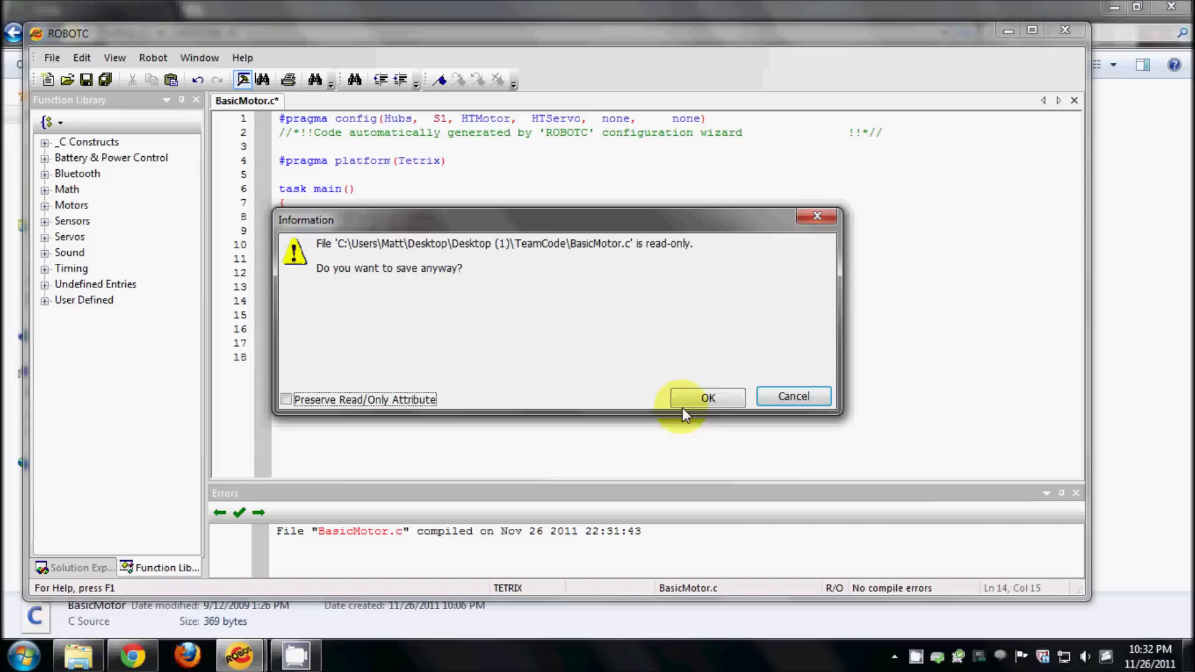
click(708, 398)
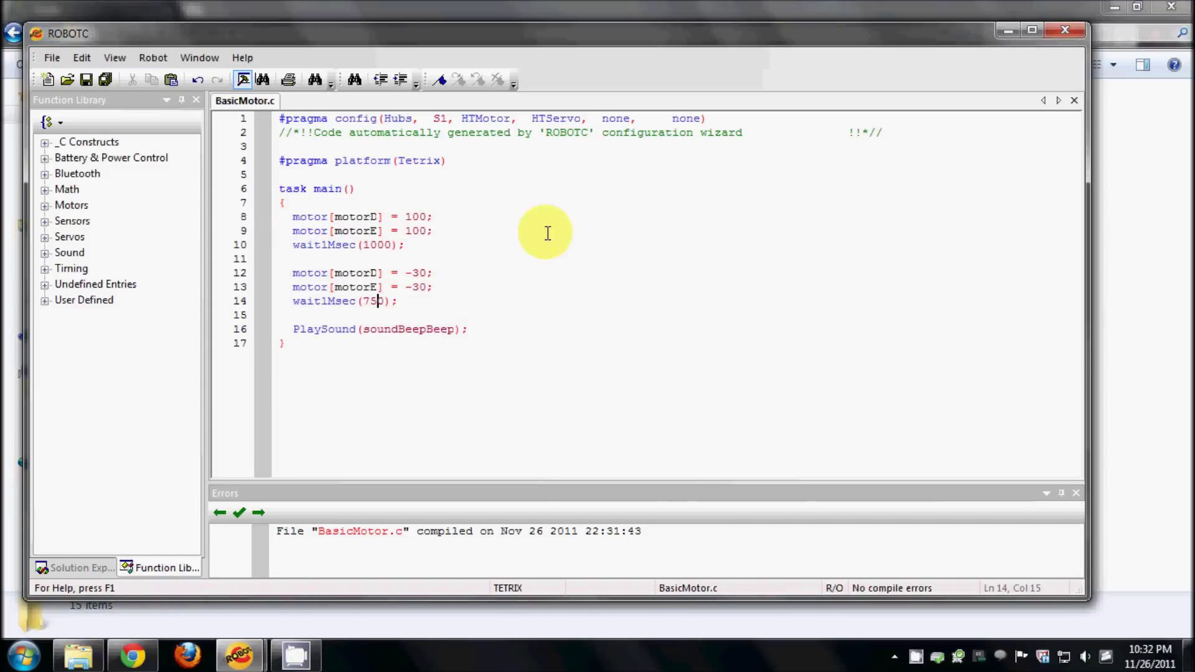
- Close ROBOTC and drag all 14 TeamCode .c source files onto the upload zip
click(1065, 34)
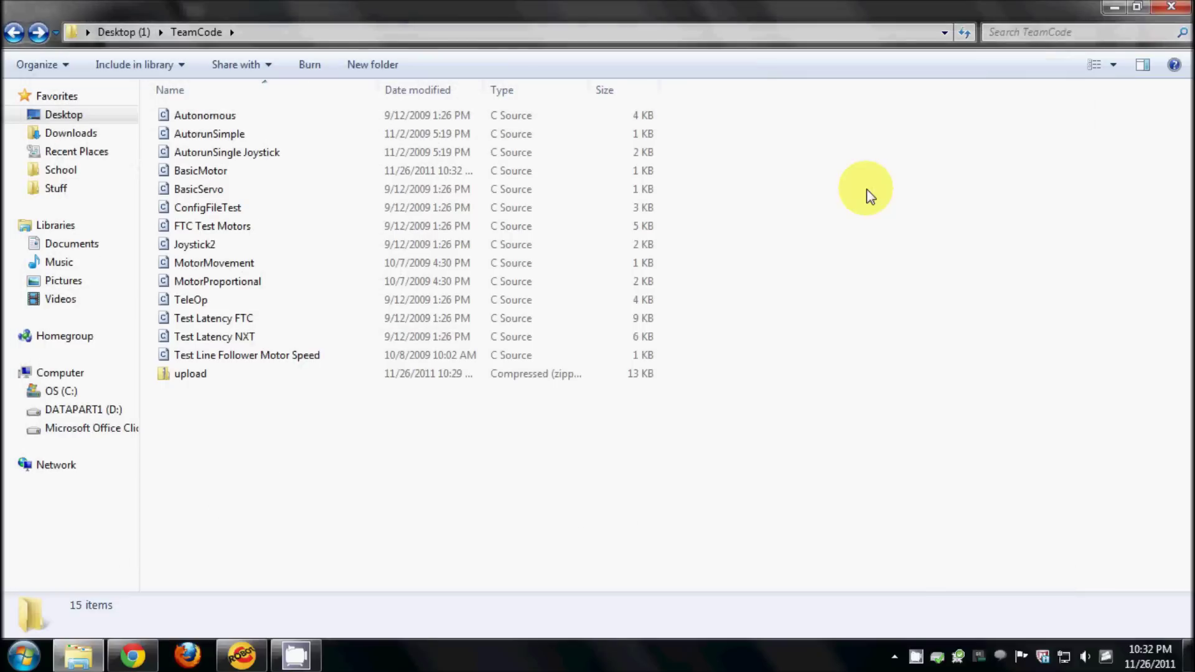
drag(745, 352, 190, 114)
drag(199, 180, 192, 371)
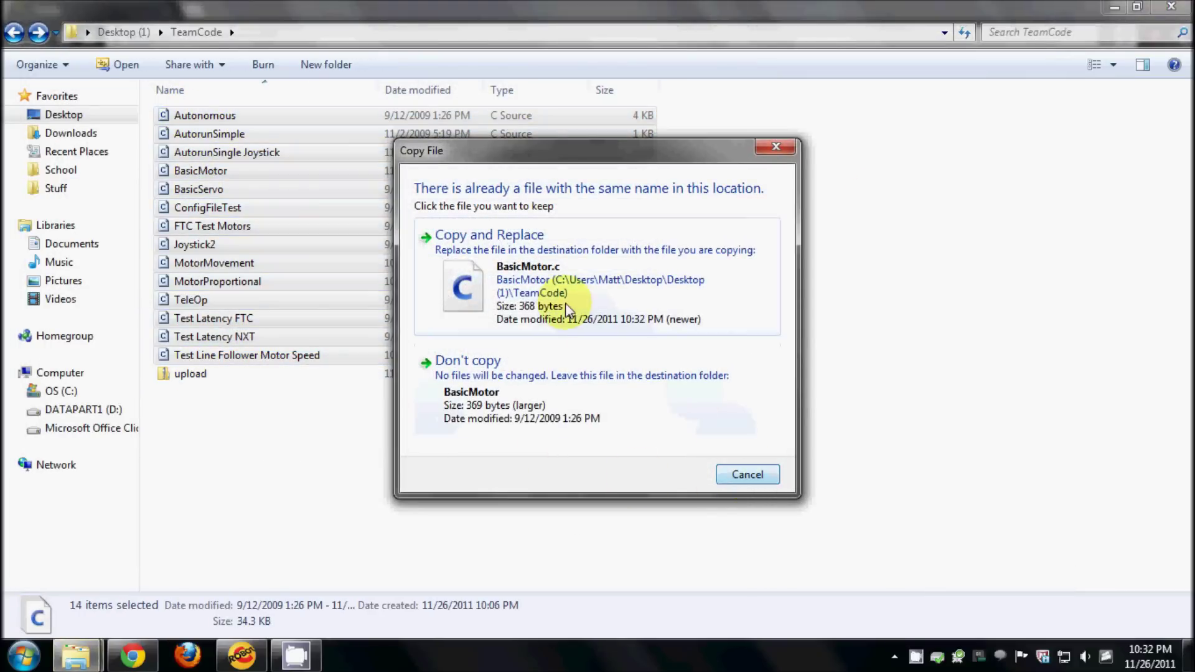
- Replace every conflicting file in the zip, from BasicMotor.c to AutorunSingle Joystick, with the newer copies
click(551, 287)
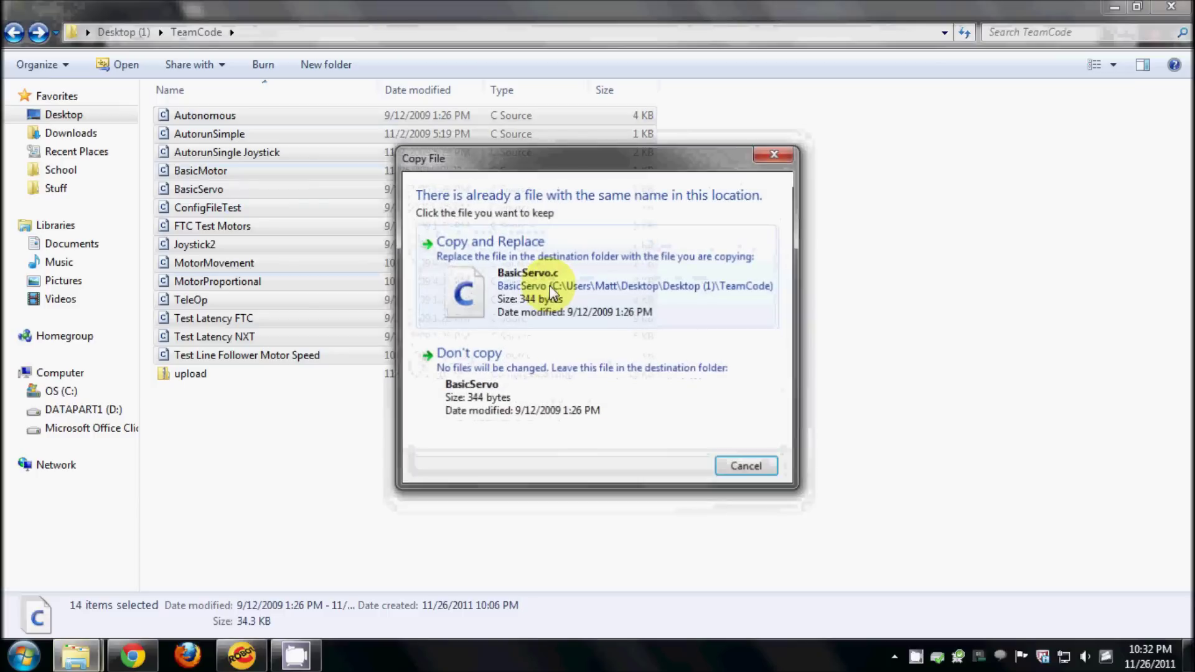
click(591, 302)
click(591, 301)
click(591, 302)
click(592, 301)
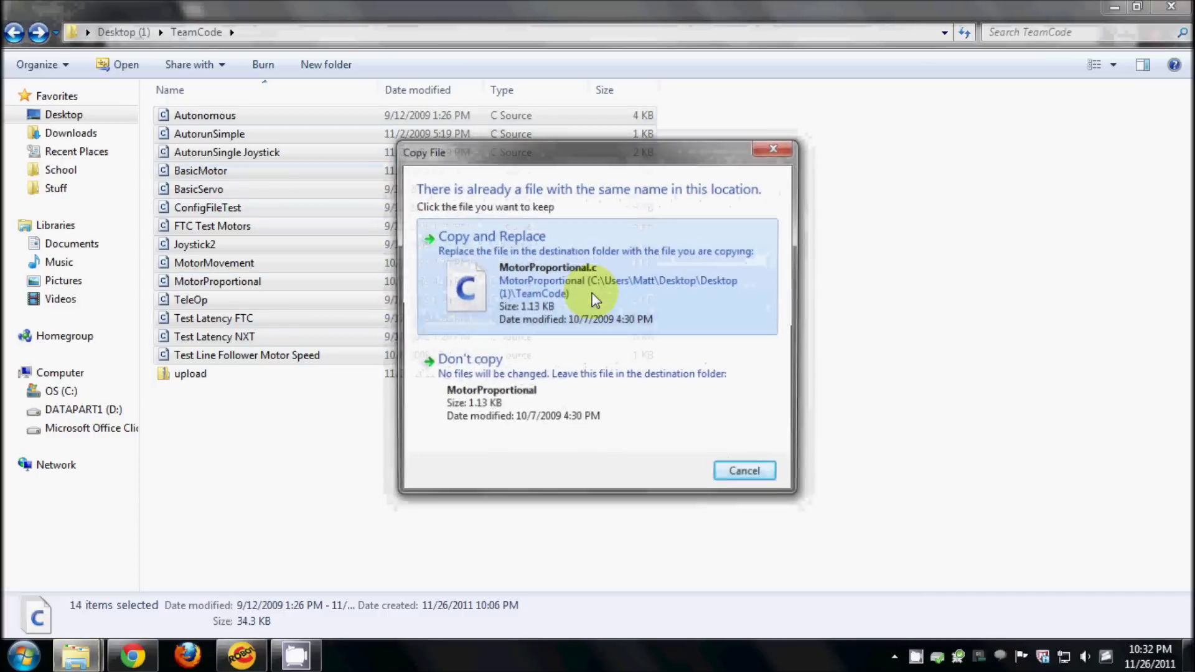
click(591, 302)
click(591, 301)
click(590, 296)
click(591, 298)
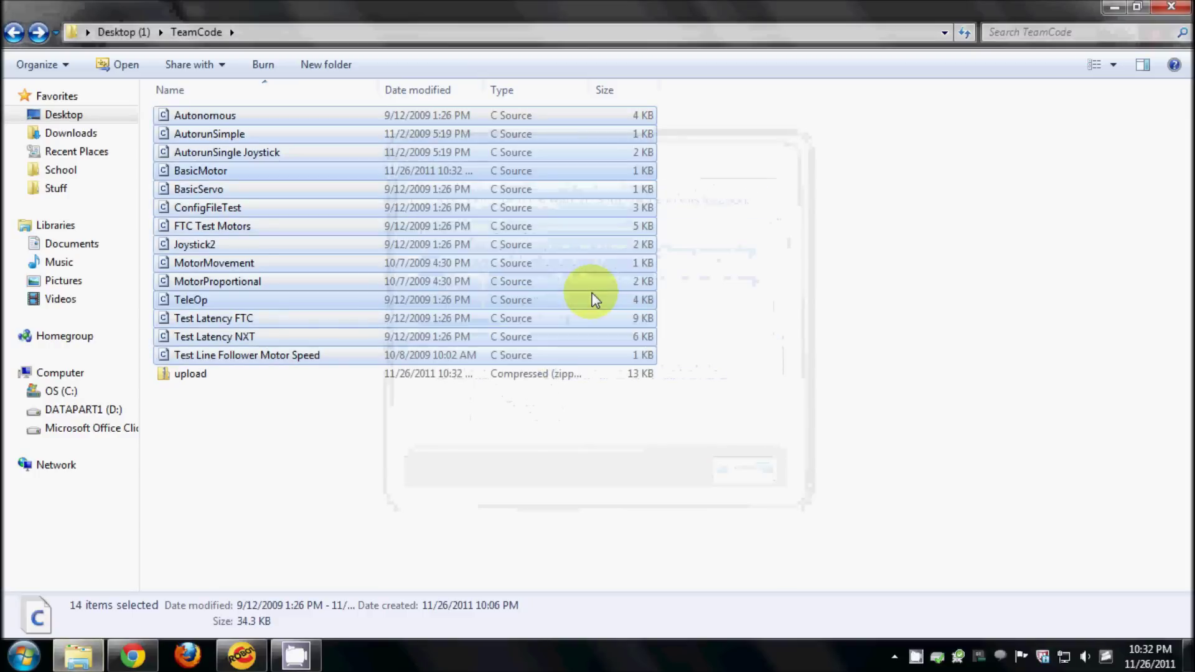
click(320, 373)
- Back in Trellis, start a new version upload and attach upload.zip from TeamCode
click(133, 656)
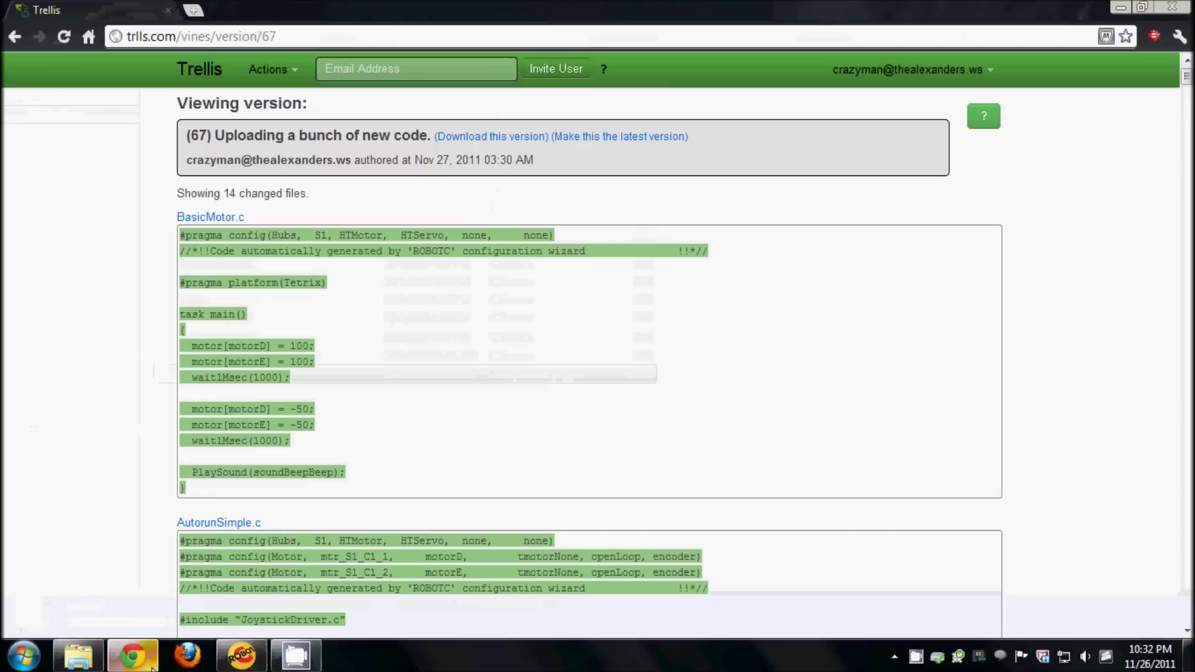
click(272, 70)
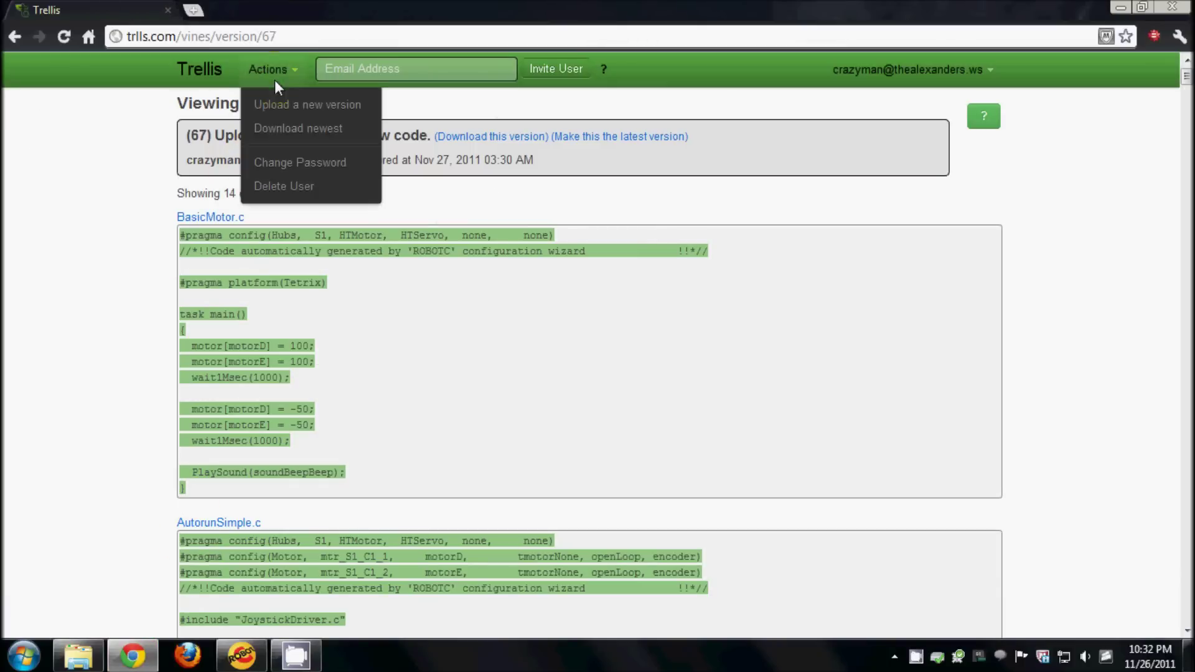
click(332, 103)
click(336, 115)
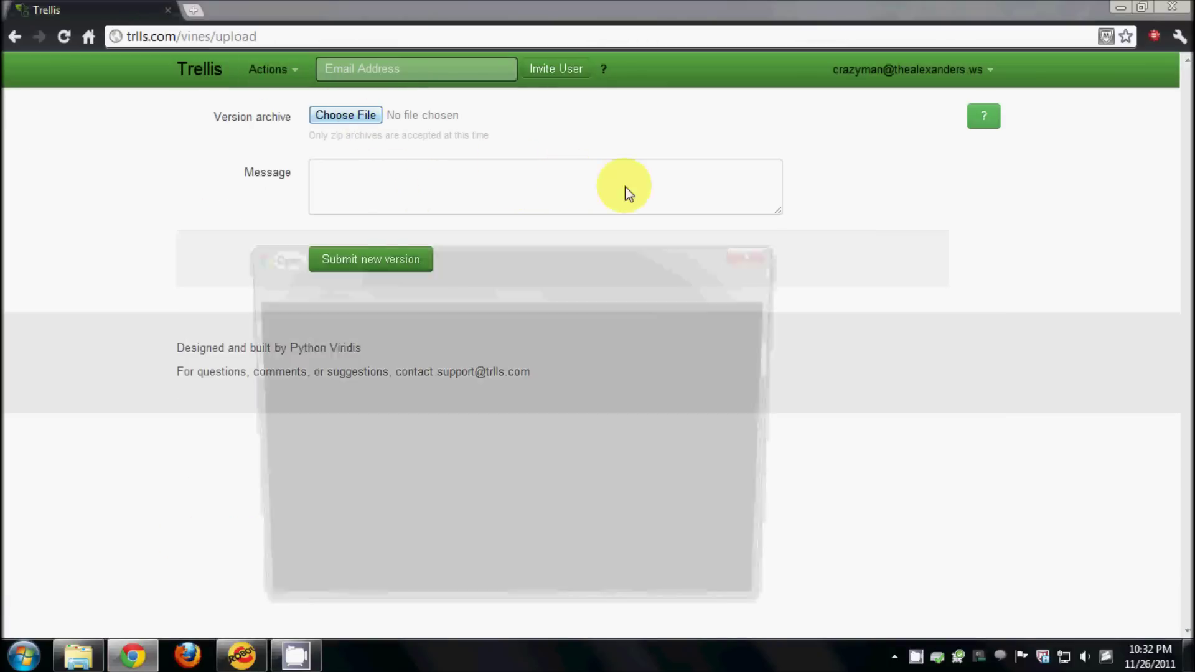
scroll(770, 379, down, 2)
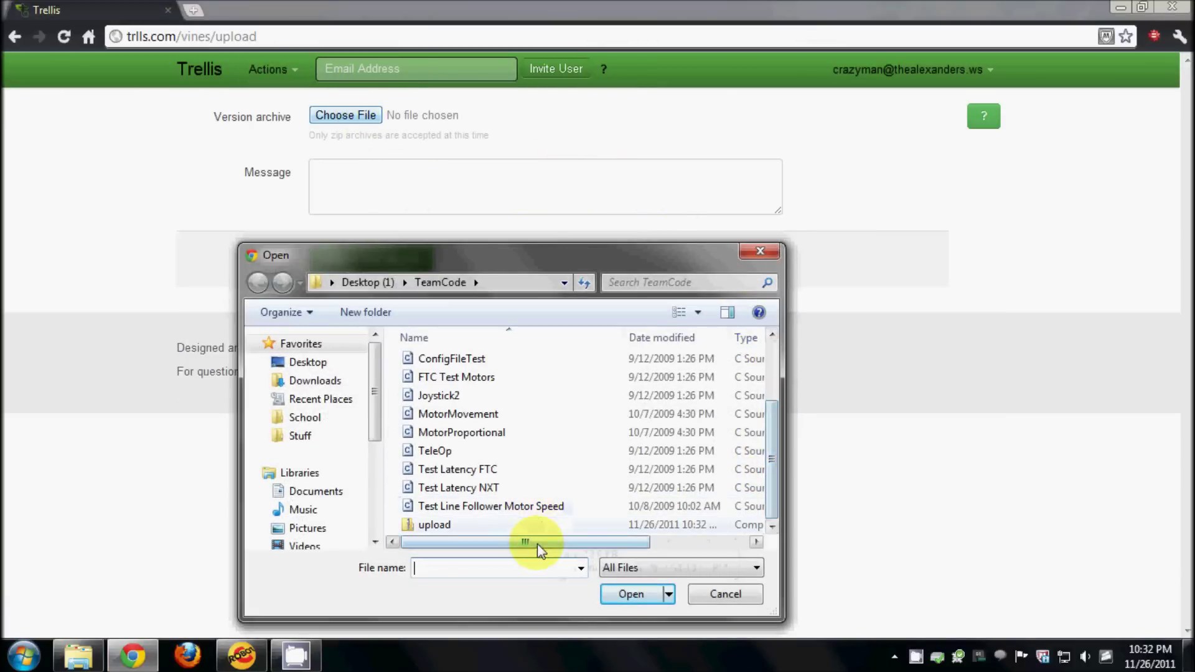
click(533, 526)
click(635, 596)
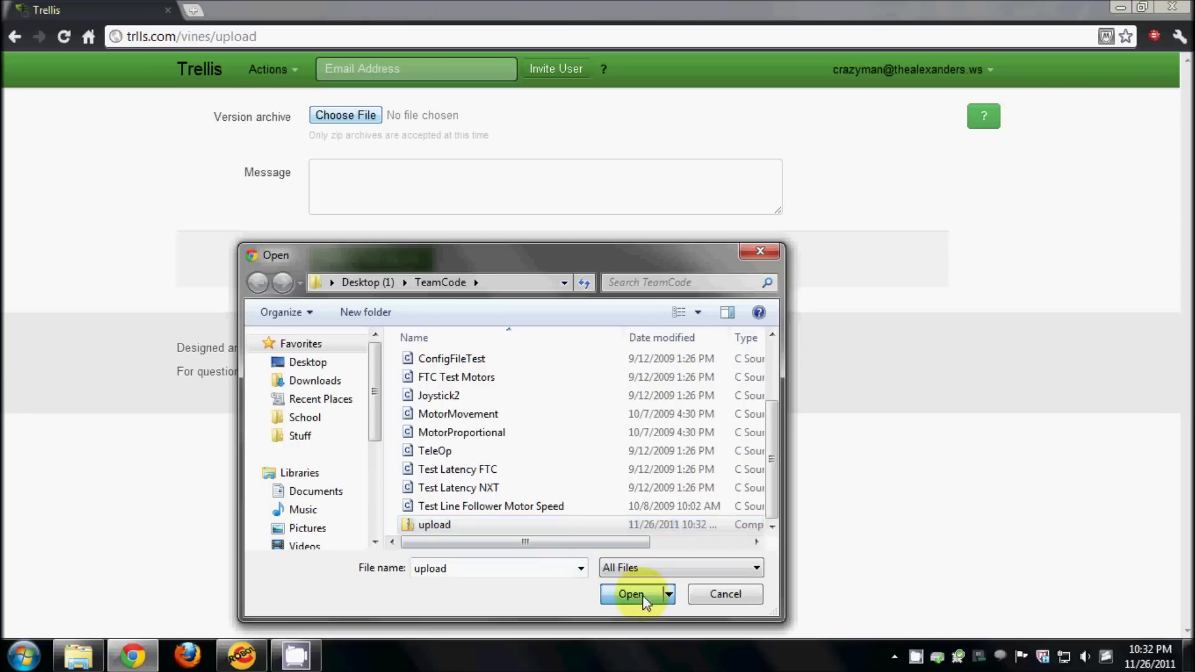
- Enter the message "Changes made to basic motor program." and submit version 68
click(435, 182)
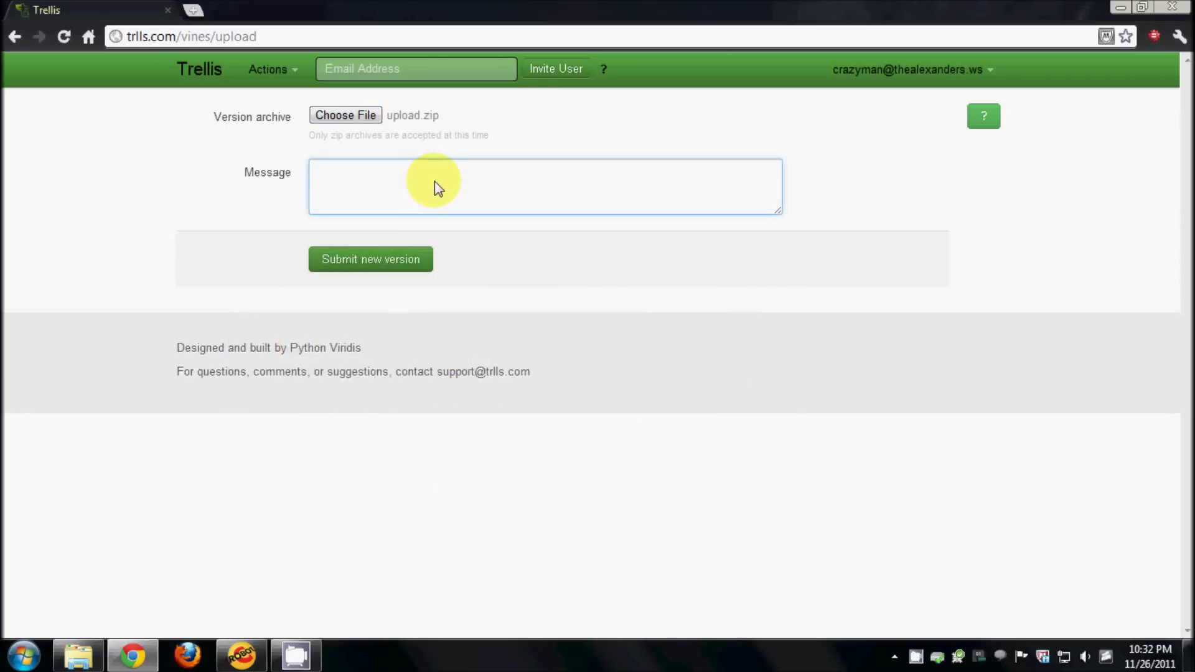
text(Changes made to)
text(basic motor program)
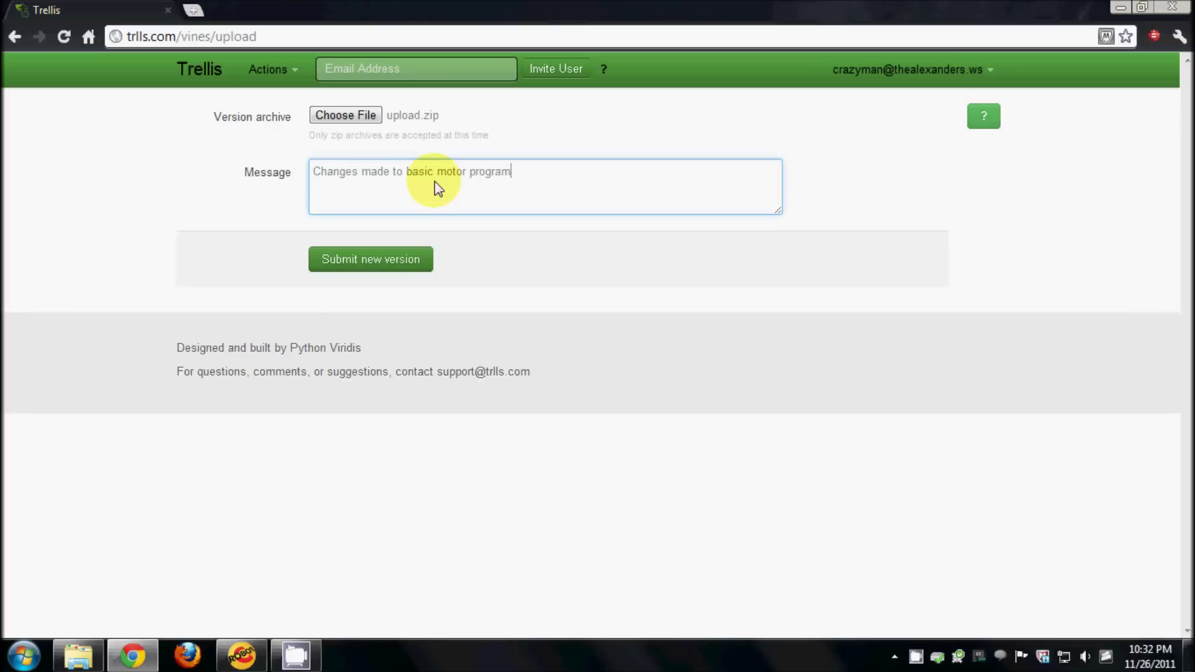
text(.)
click(396, 264)
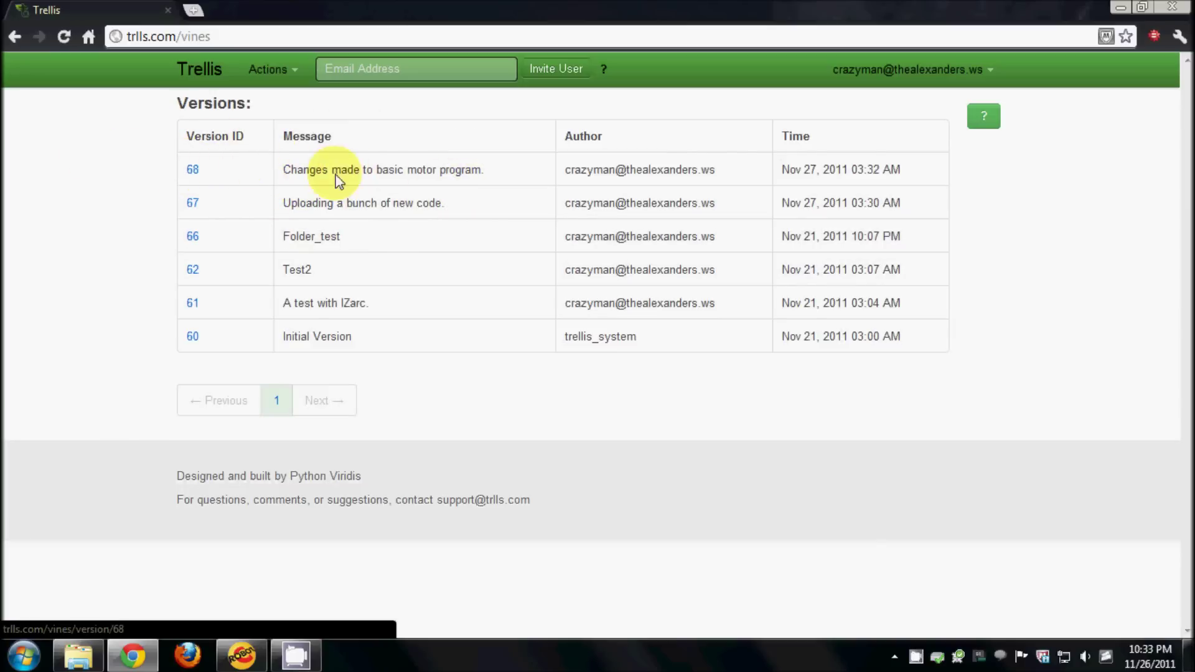
- Review version 68's diff, where motorD goes from -50 to -30, then view BasicMotor.c in full
click(472, 180)
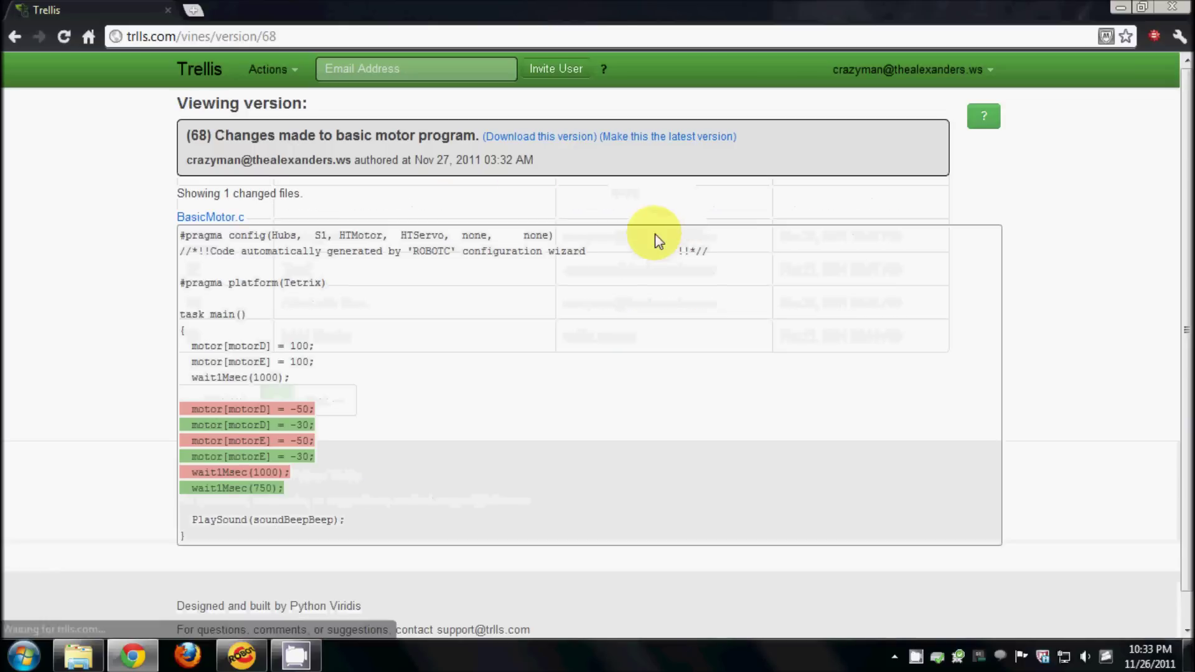
scroll(456, 322, down, 1)
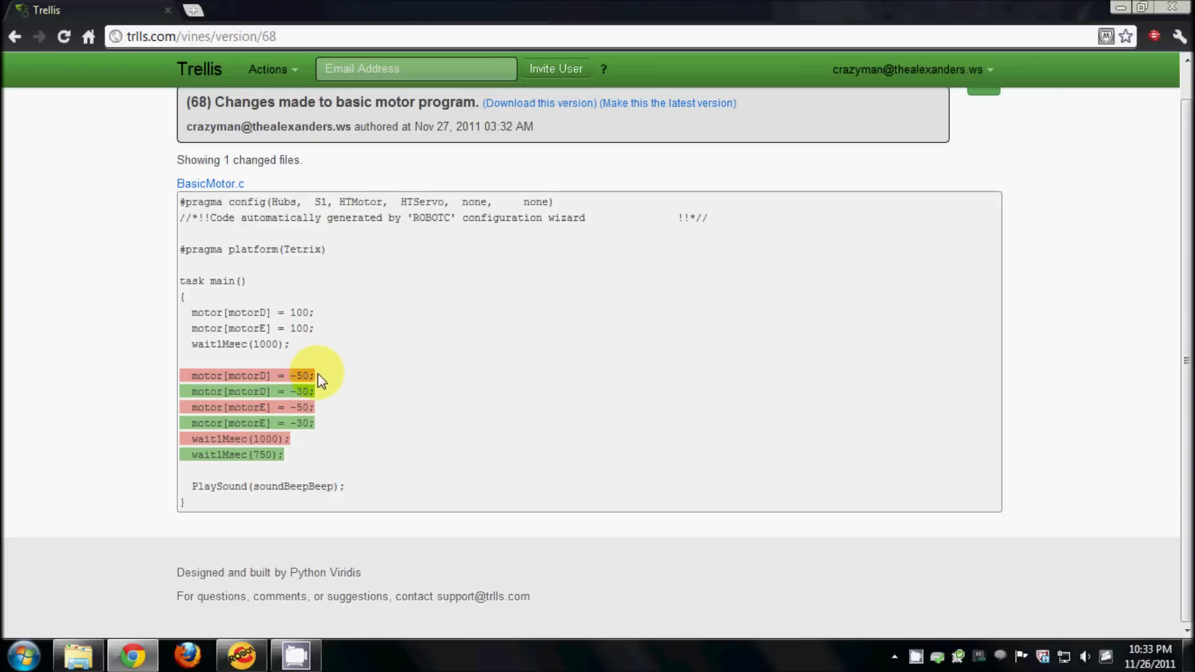
drag(314, 378, 170, 377)
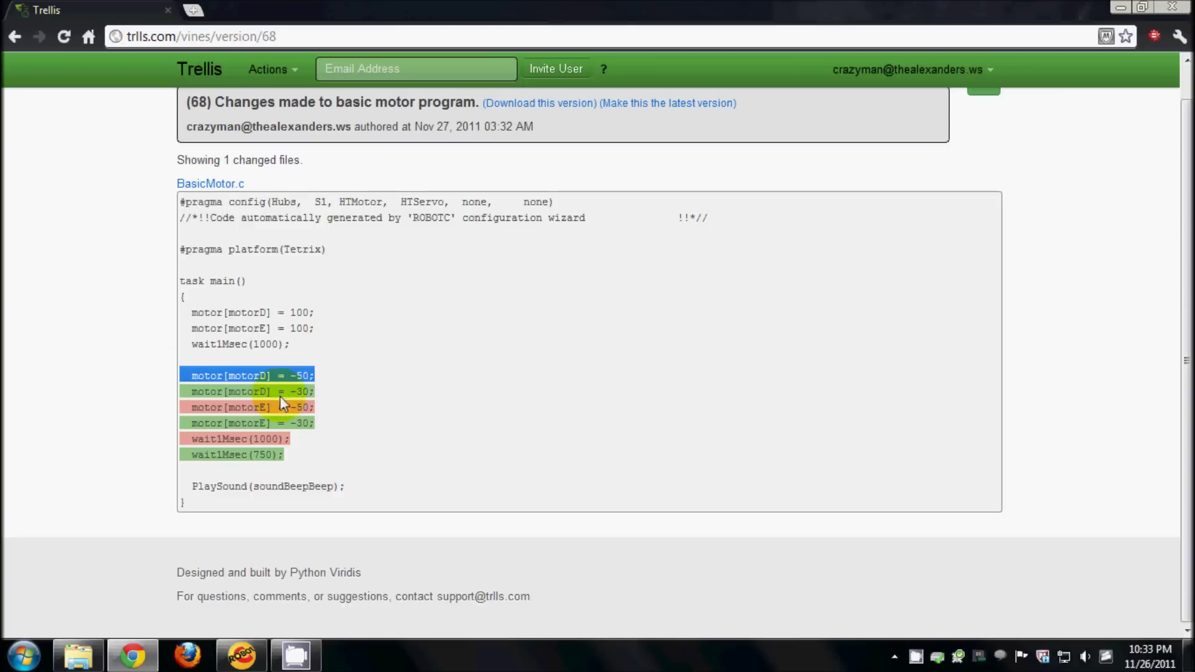
drag(314, 391, 229, 393)
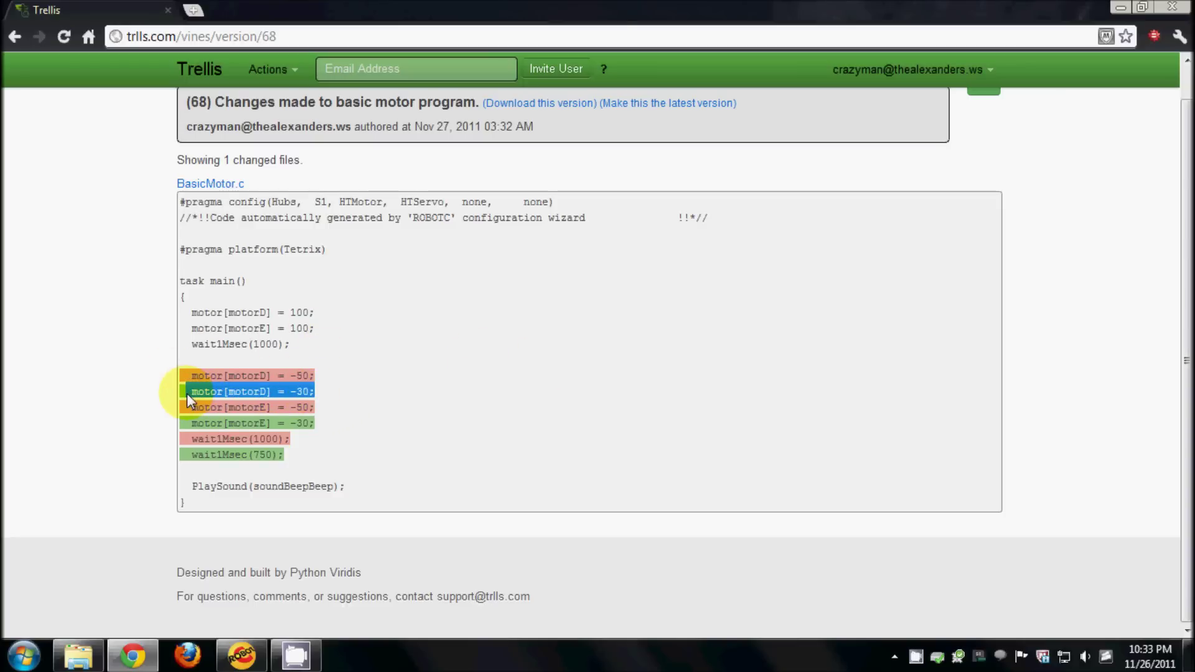
click(298, 390)
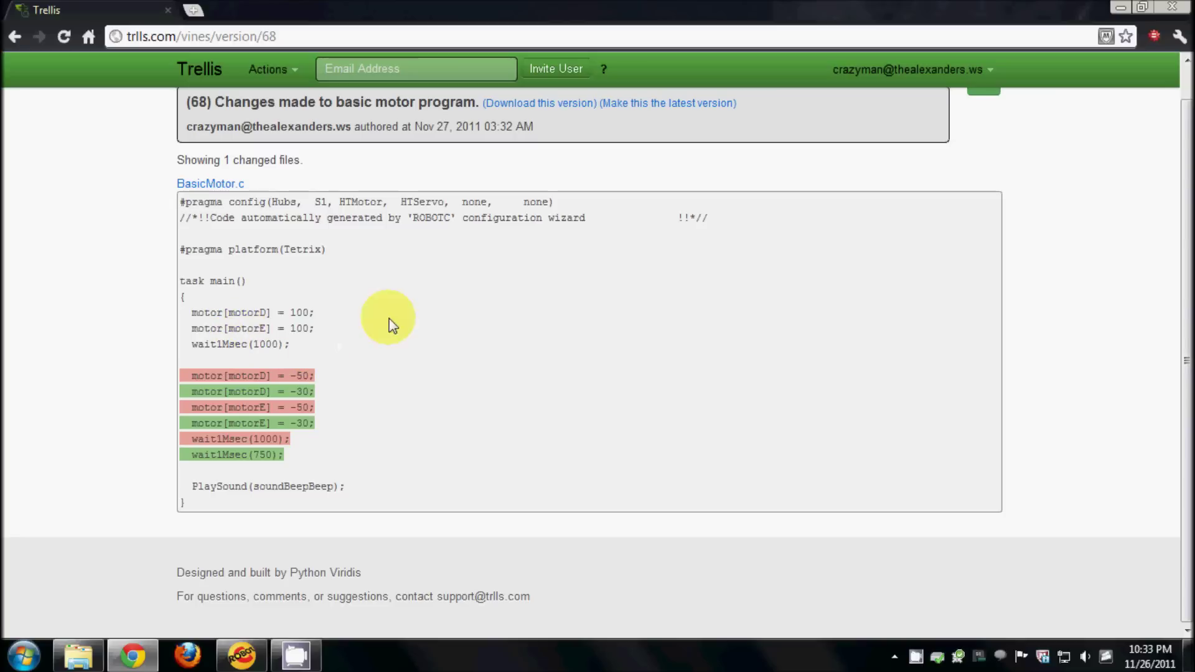
scroll(373, 280, up, 1)
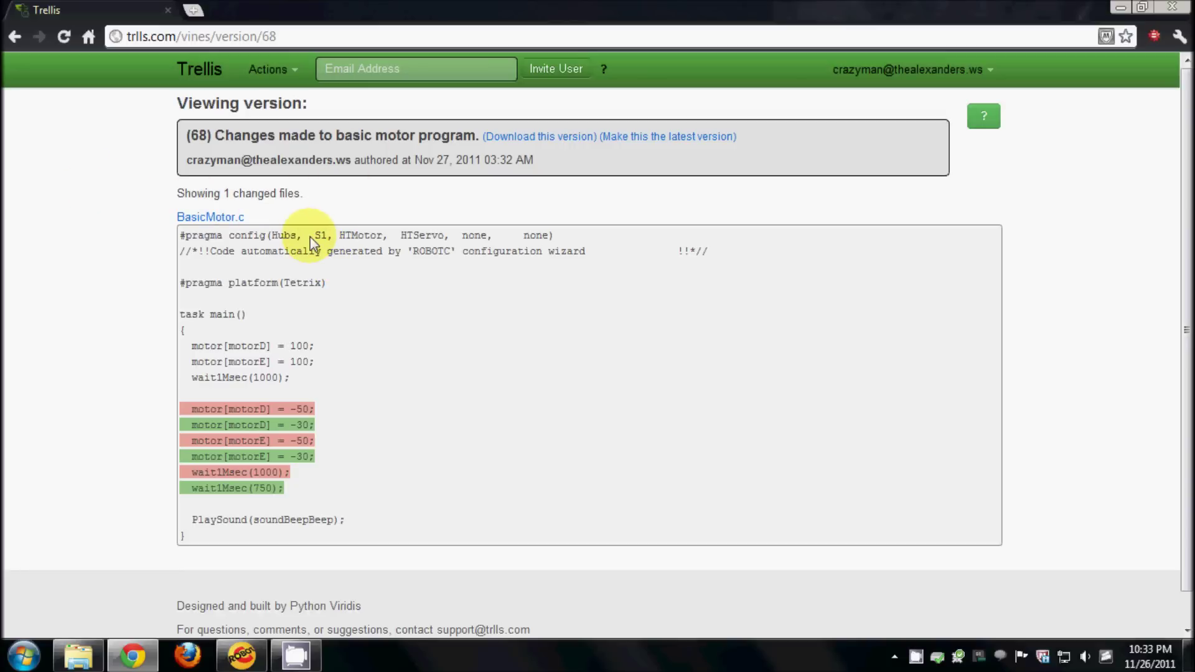
click(228, 218)
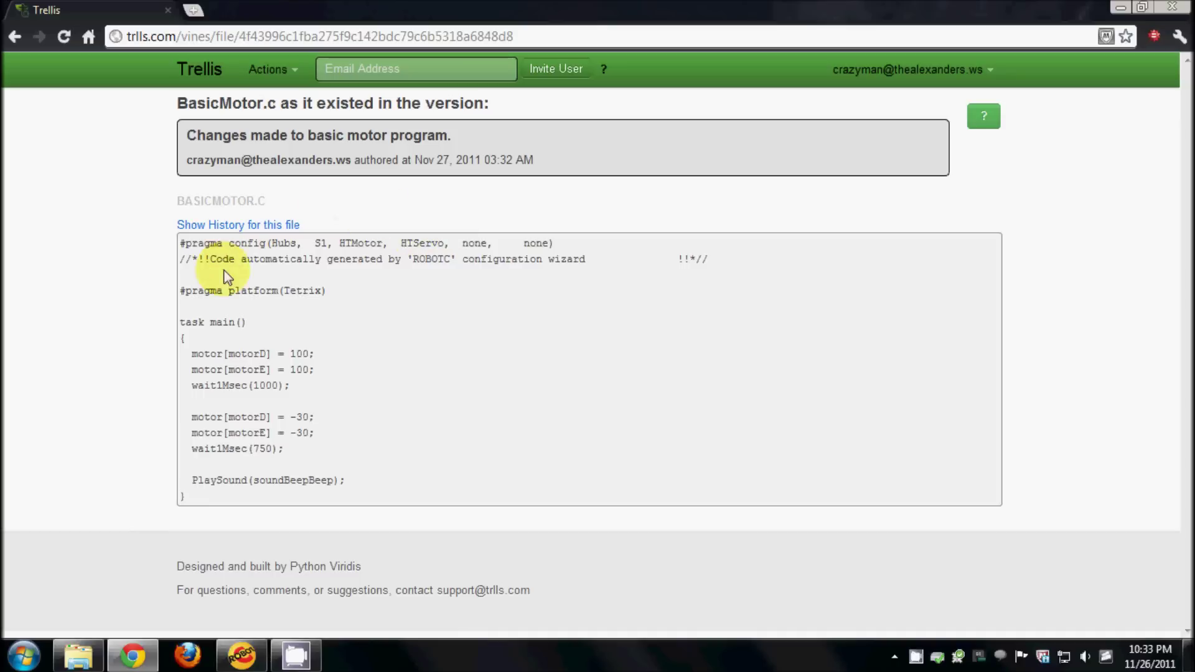
- Navigate from the BasicMotor.c view back to the versions table and open version 67's changed files
drag(199, 492, 192, 259)
click(283, 71)
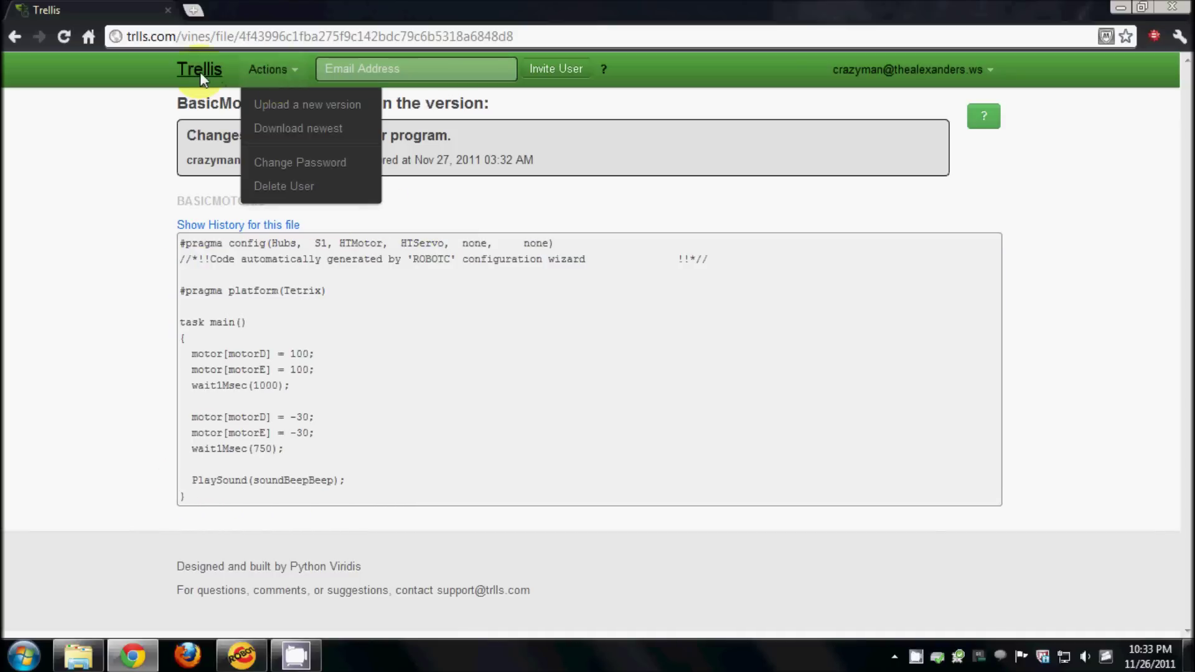
click(211, 67)
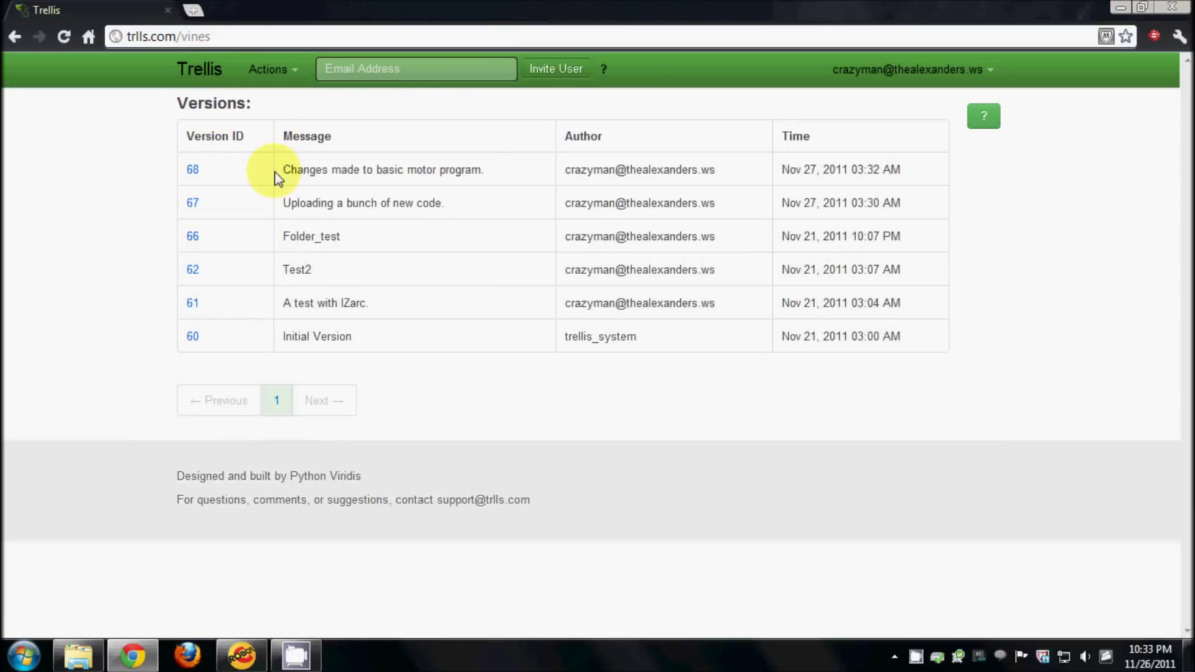
click(278, 179)
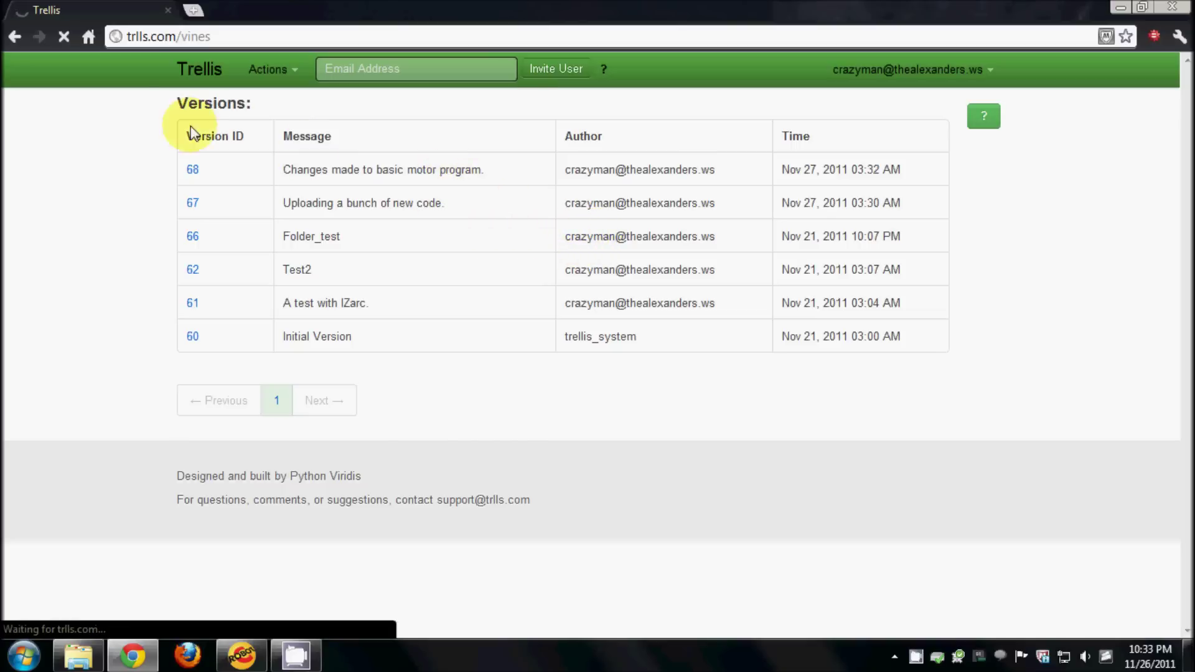
click(14, 38)
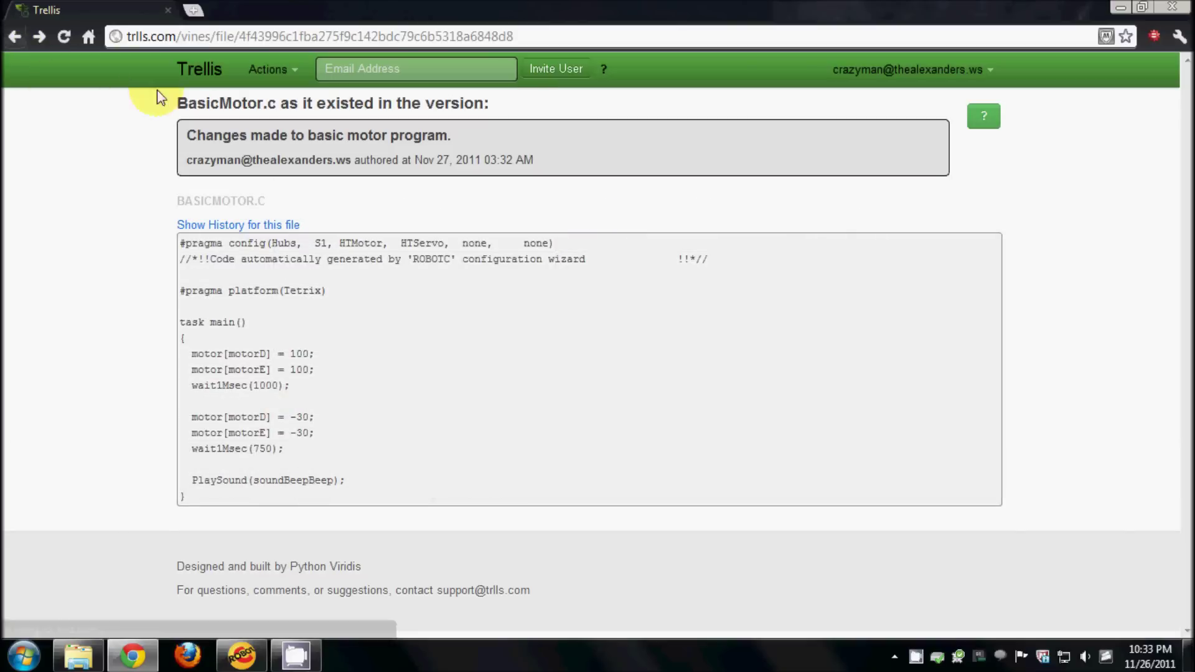
click(203, 70)
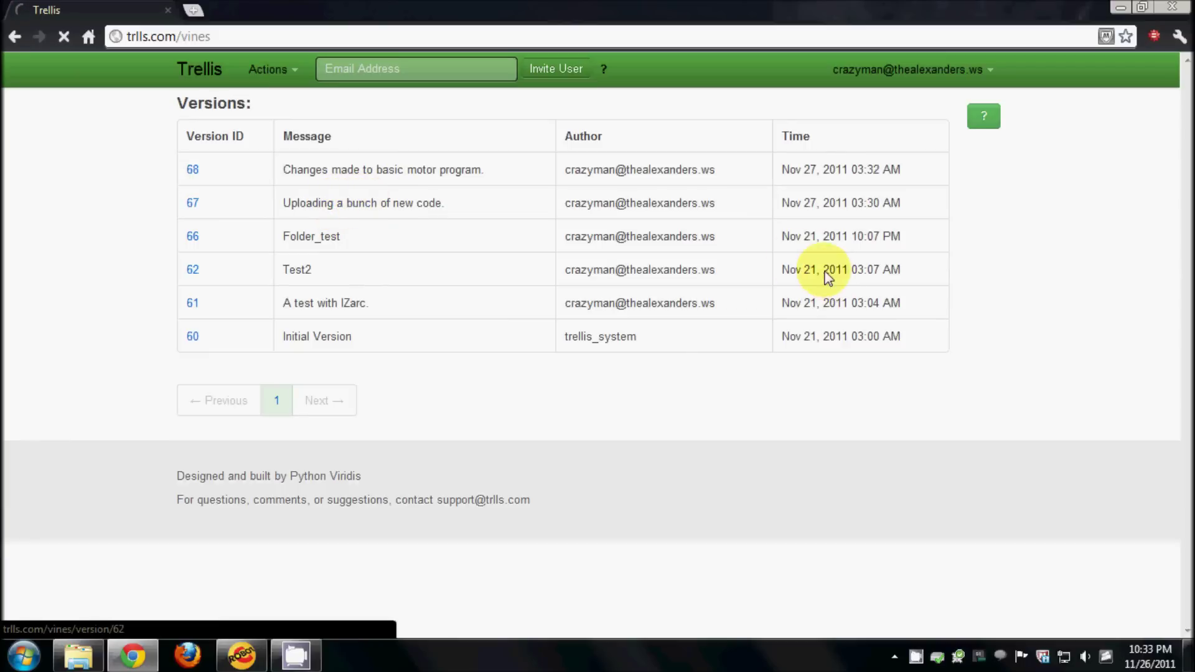
click(471, 202)
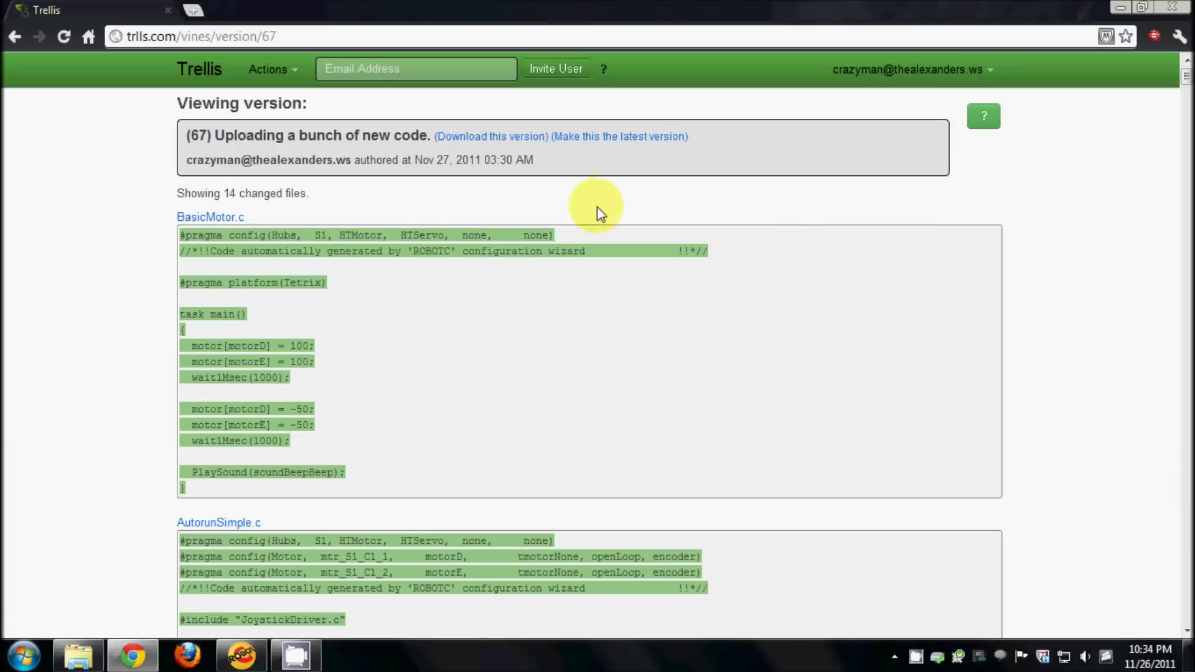
- Make version 67 the latest, then open the resulting version 69 ROLLBACK to see its changes
click(615, 138)
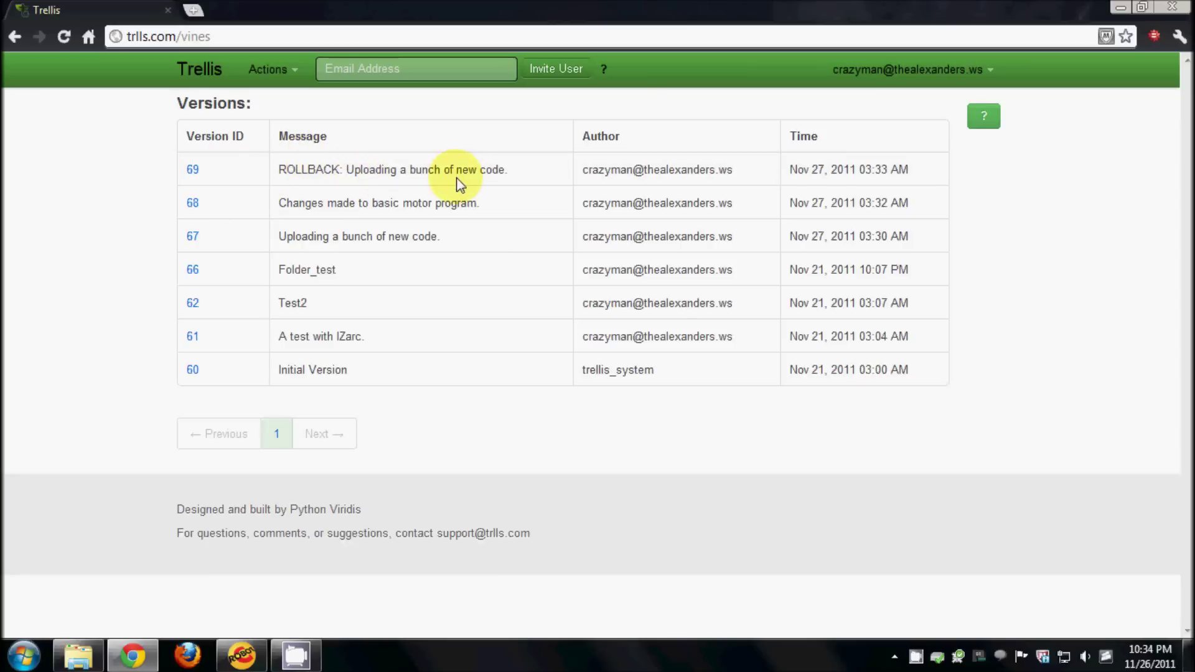
click(311, 179)
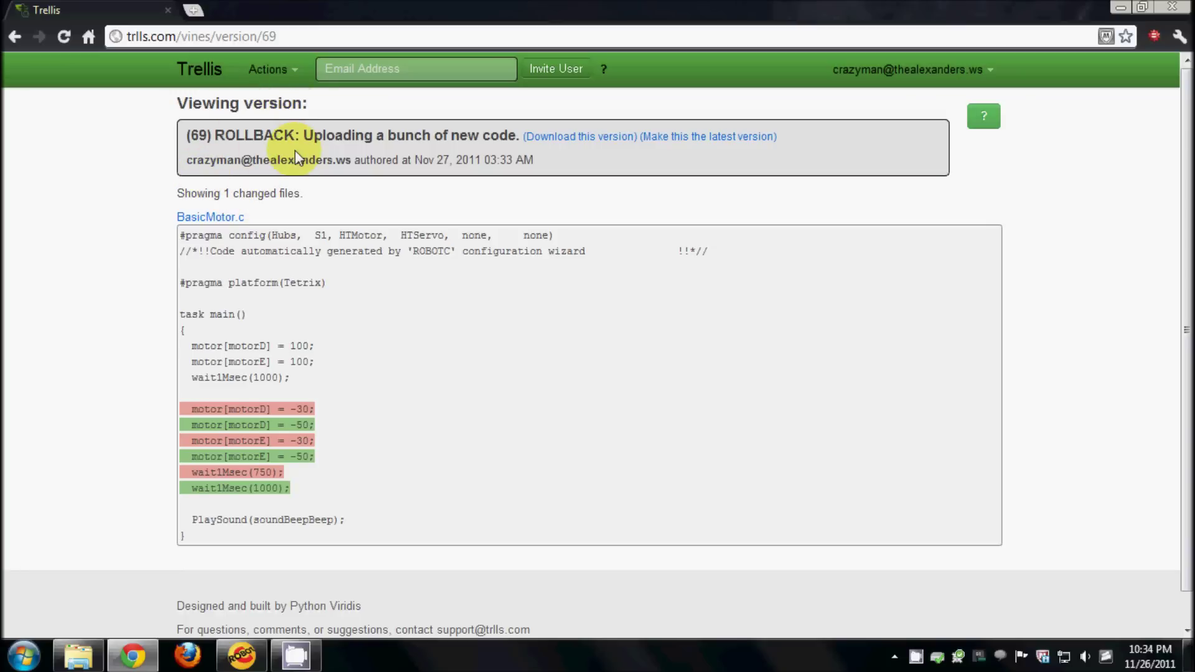
- From the versions list, download the newest version of the vine as a zip
click(197, 65)
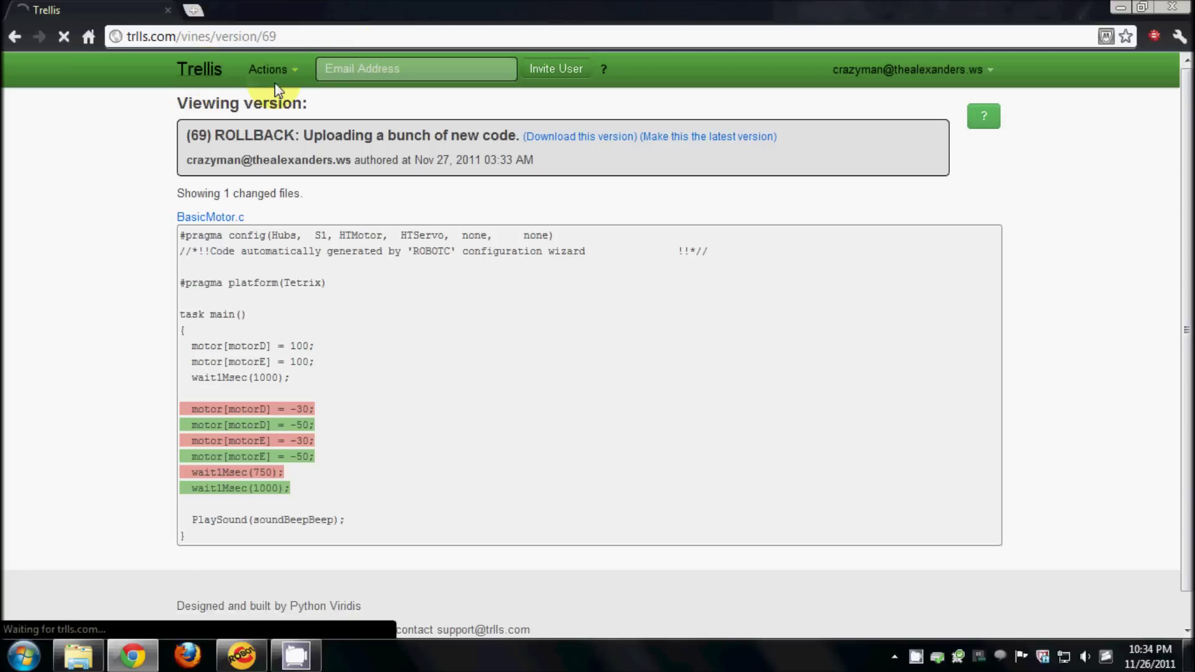
click(286, 69)
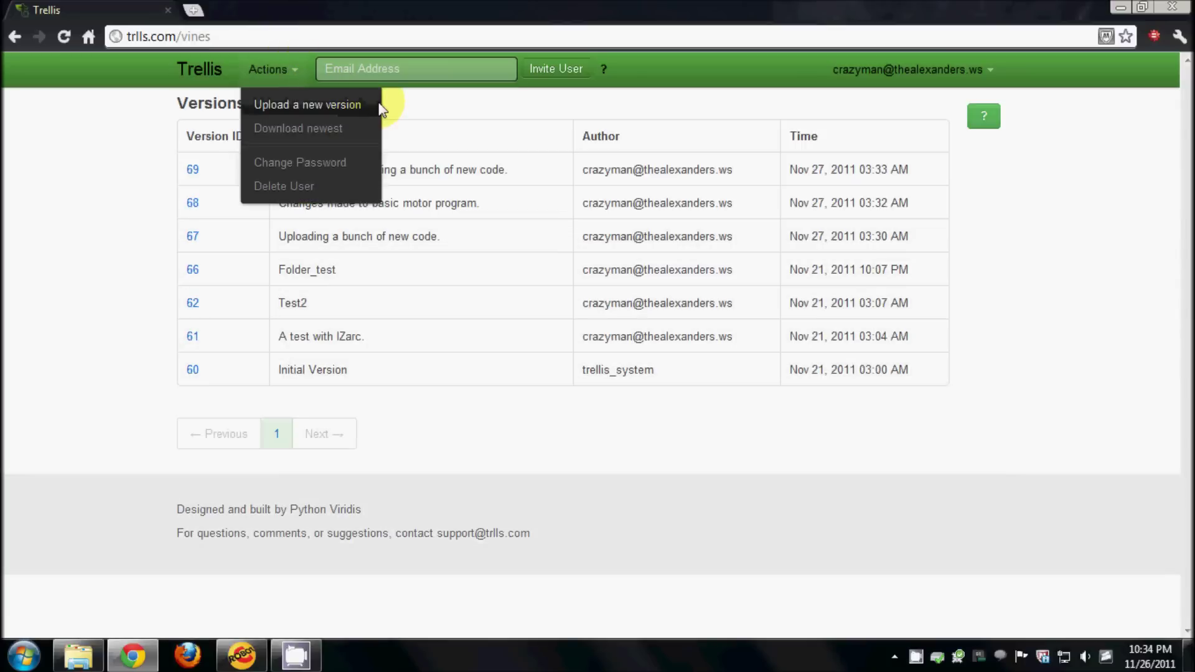
click(301, 132)
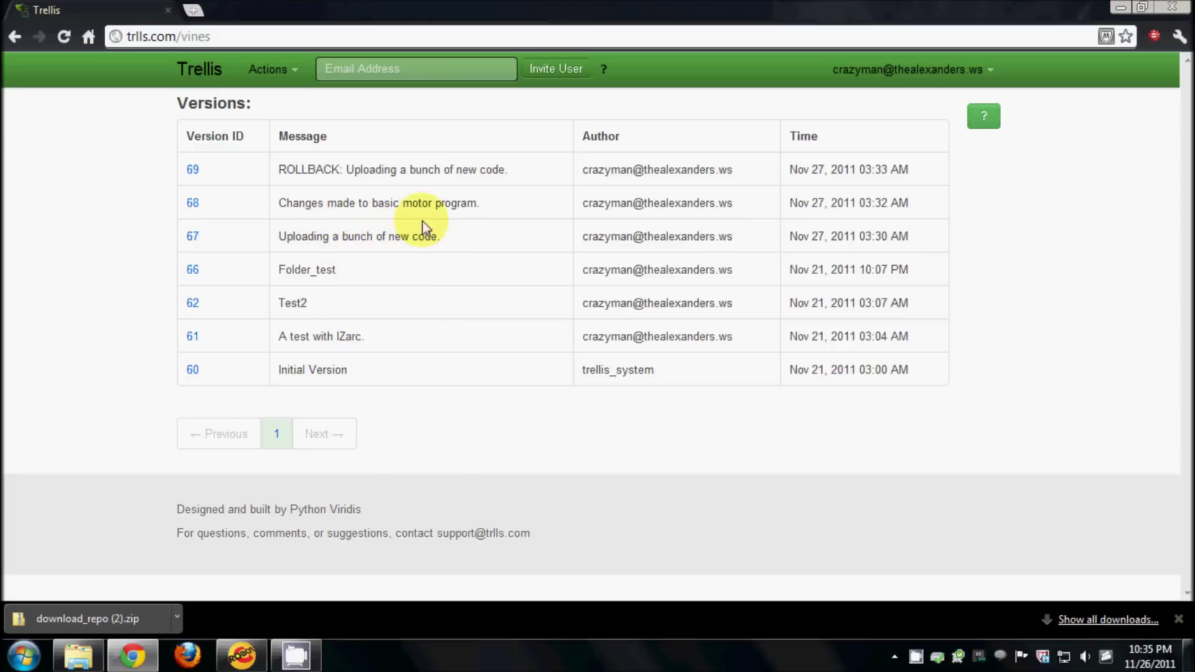
- Download version 68 as 68.zip and return to the versions list
click(428, 204)
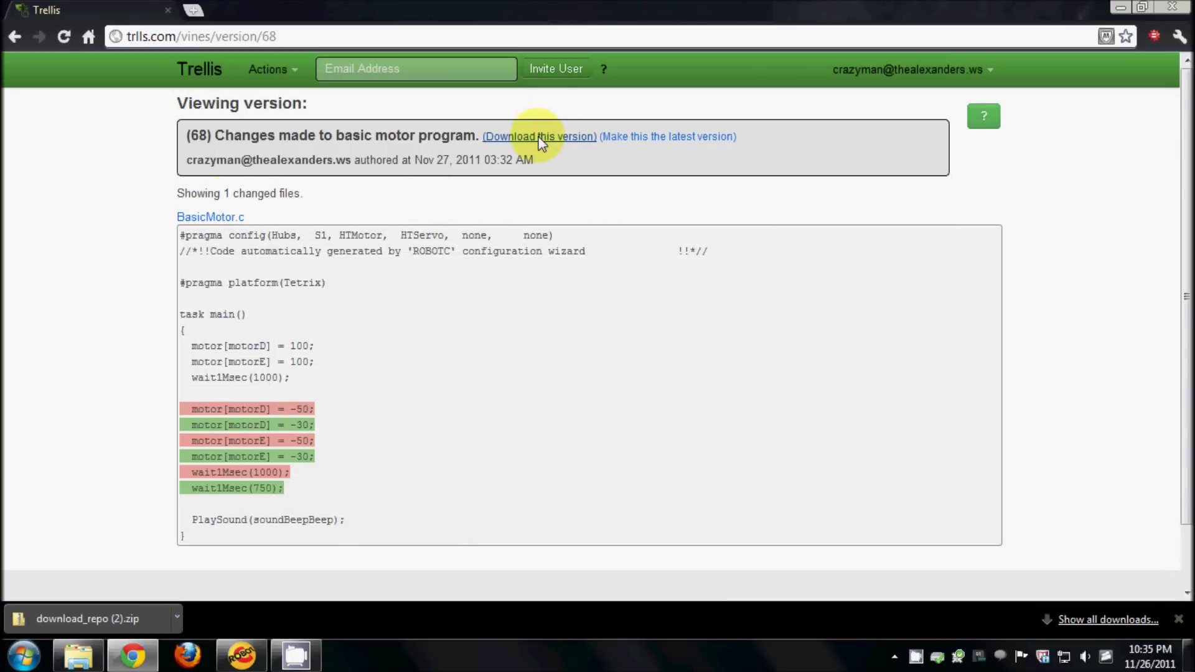
click(542, 143)
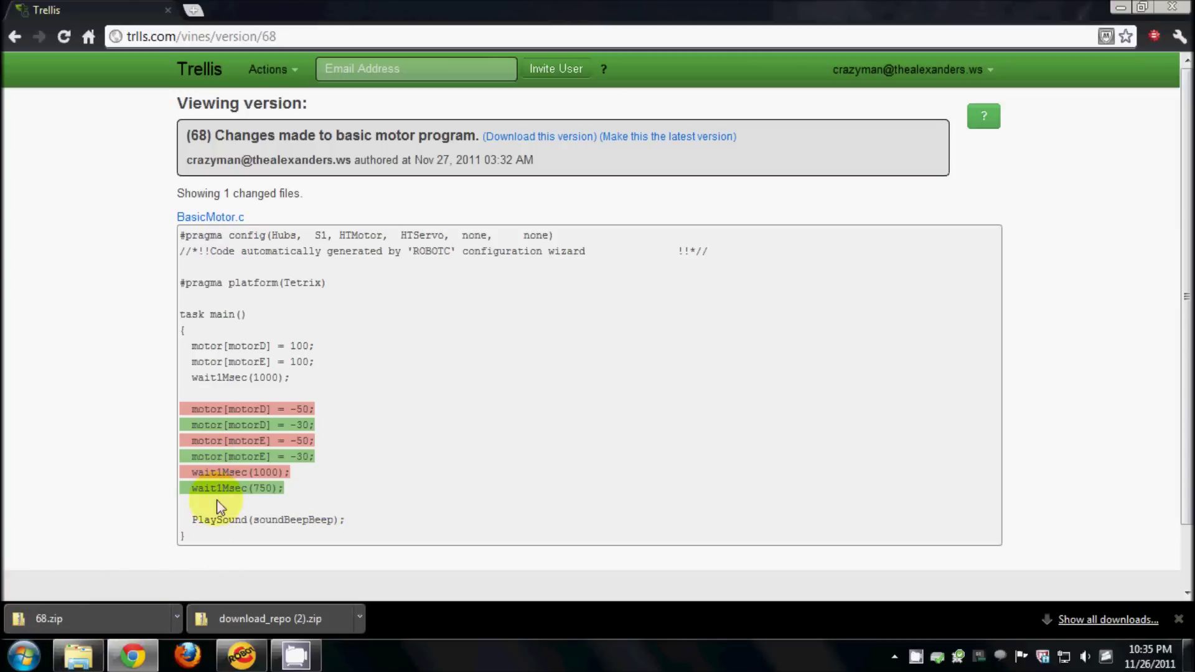
click(193, 67)
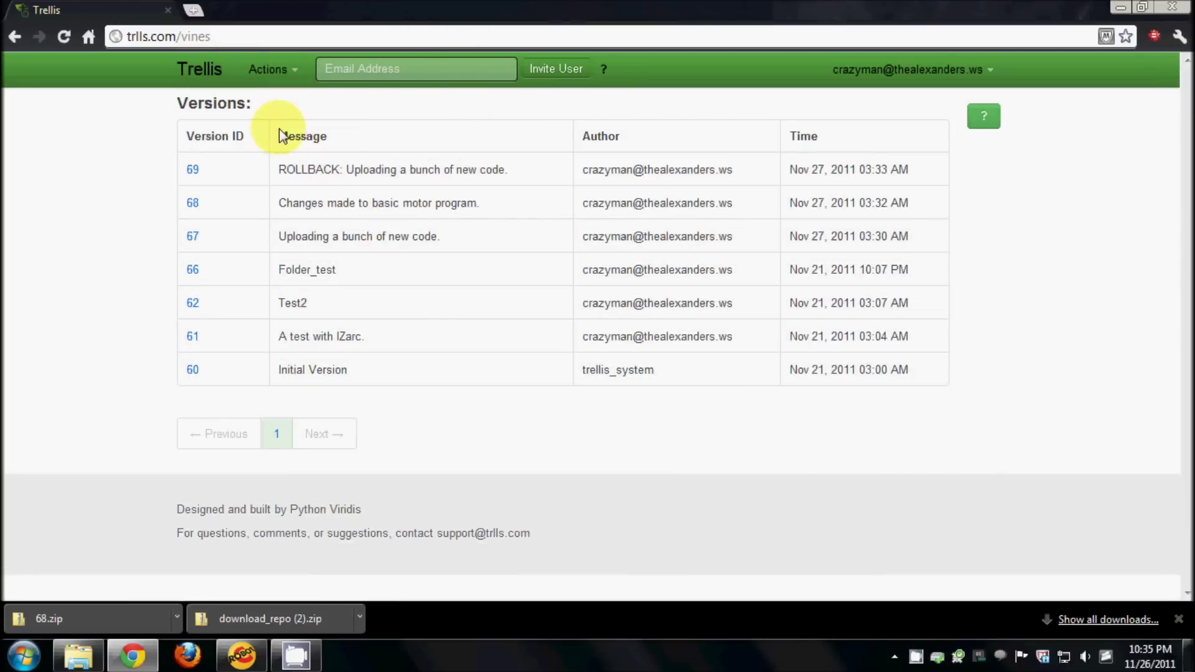
- Invite the teammate by e-mail address, fixing the domain typo, then dismiss the notice and show the Your Vine tip
click(410, 71)
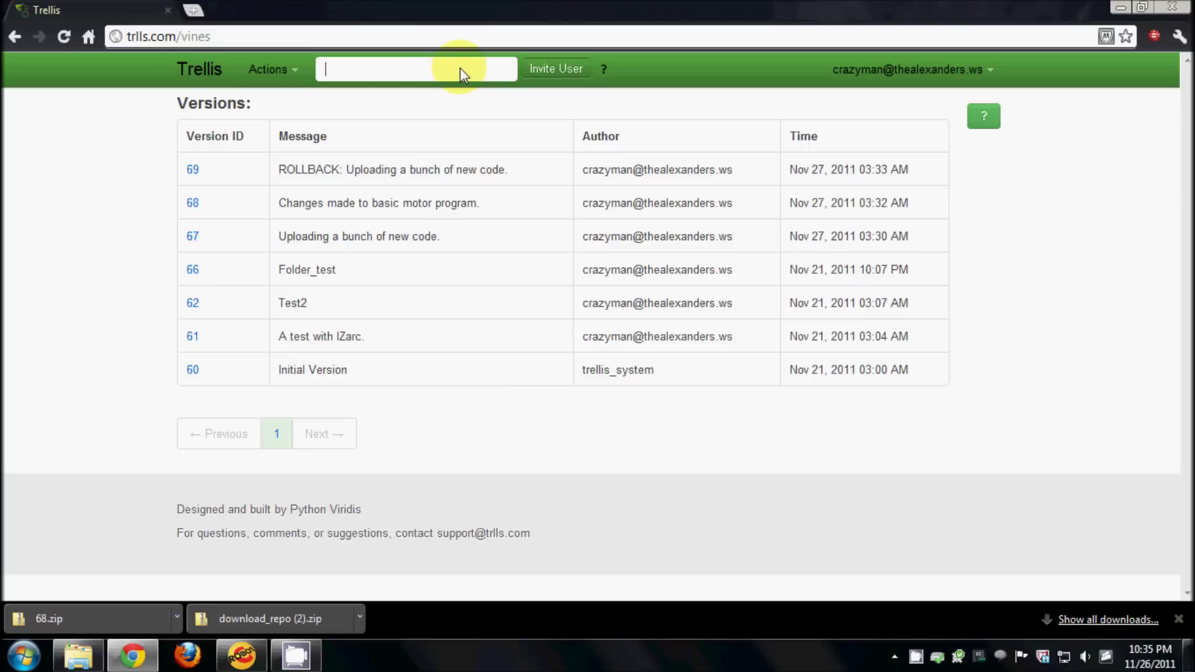
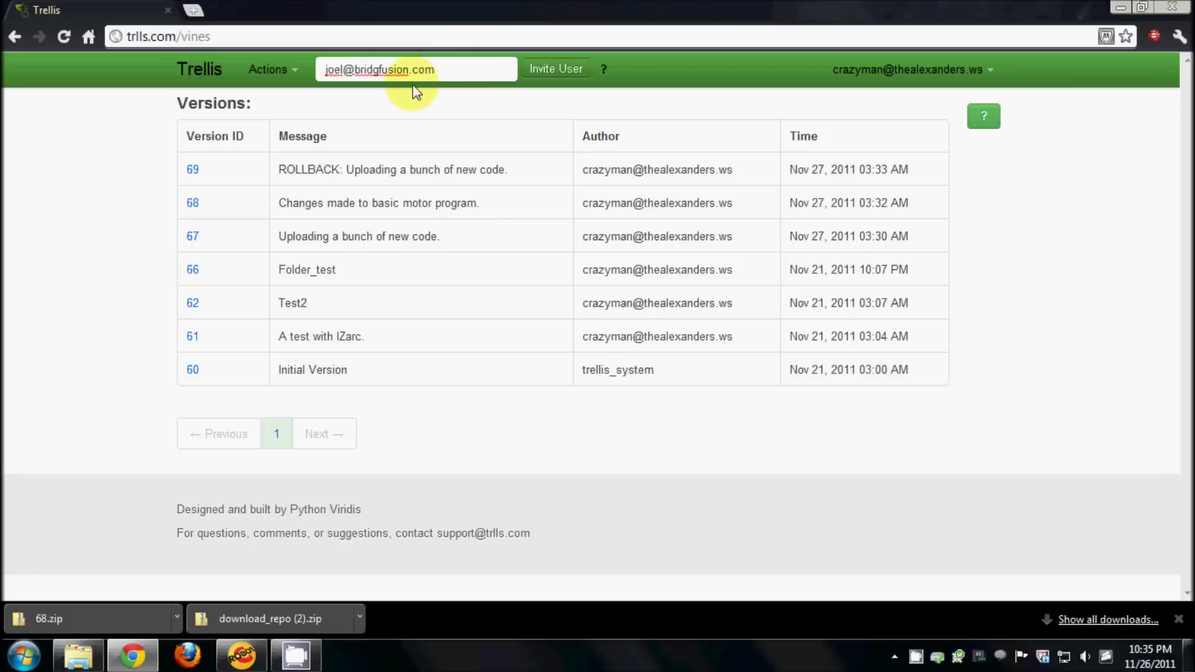
key(Left)
key(Left)
key(Left)
key(Left)
key(Left)
key(Left)
key(Left)
key(Left)
key(Left)
key(Left)
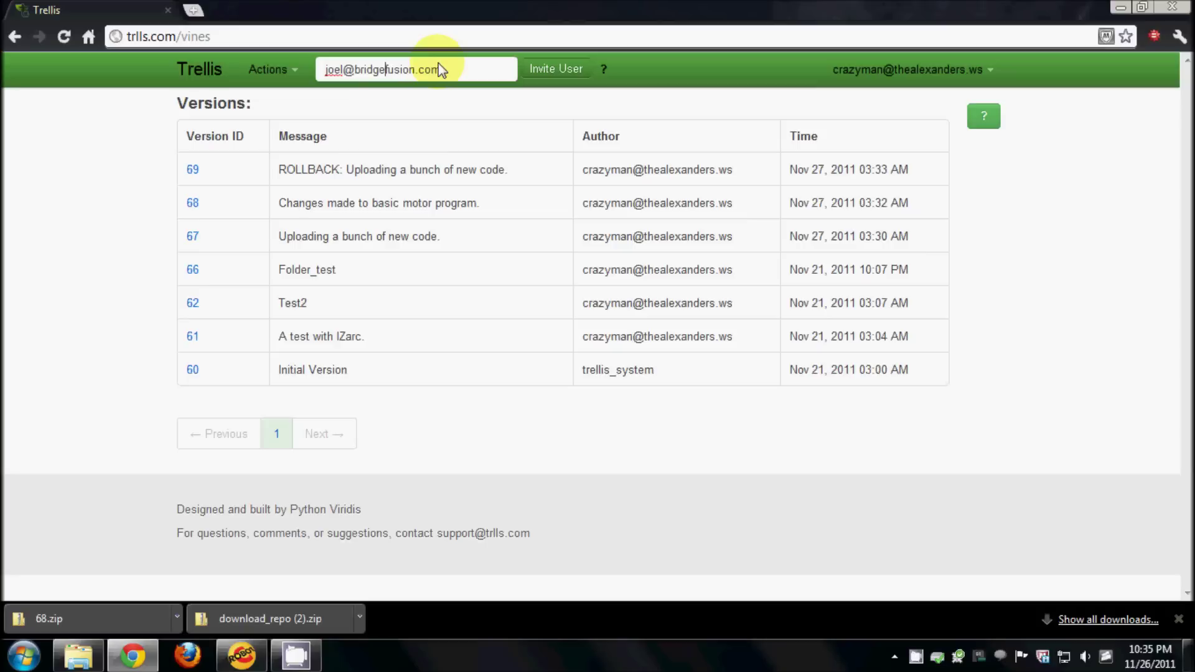
text(e)
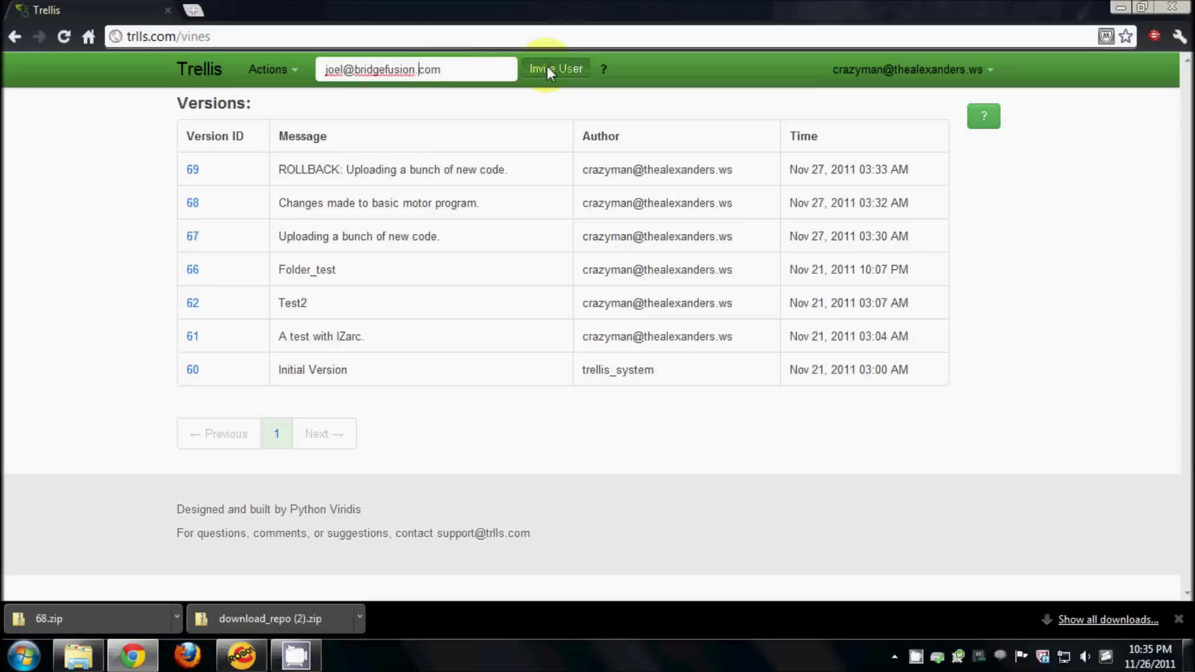
click(545, 68)
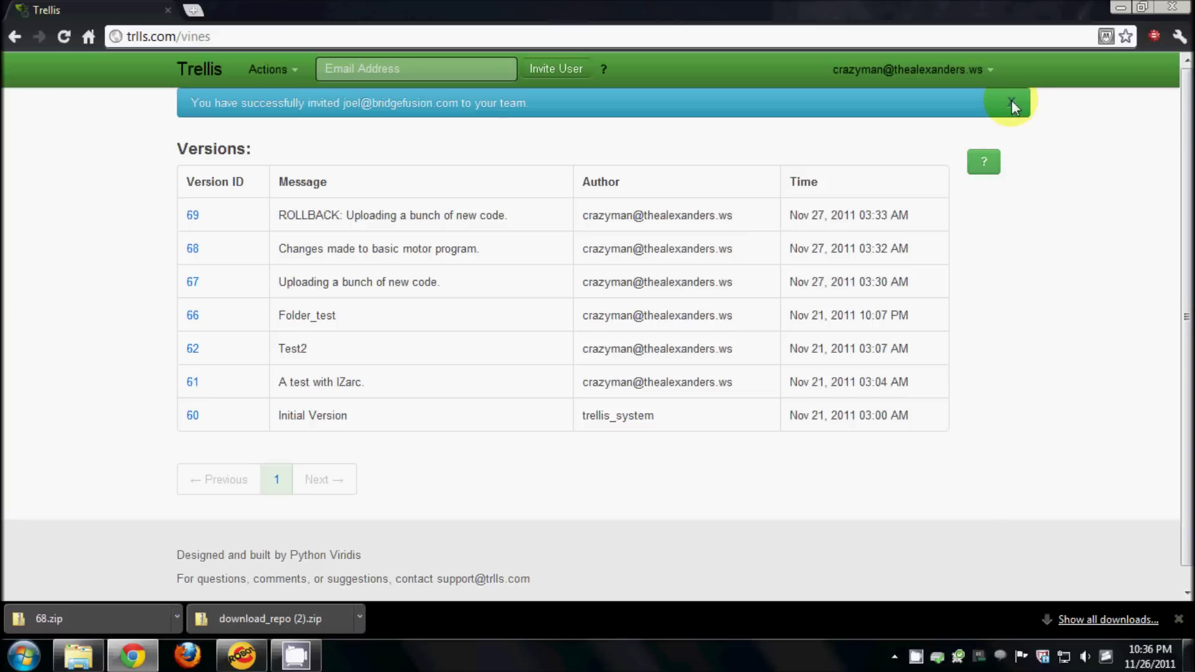
click(1014, 106)
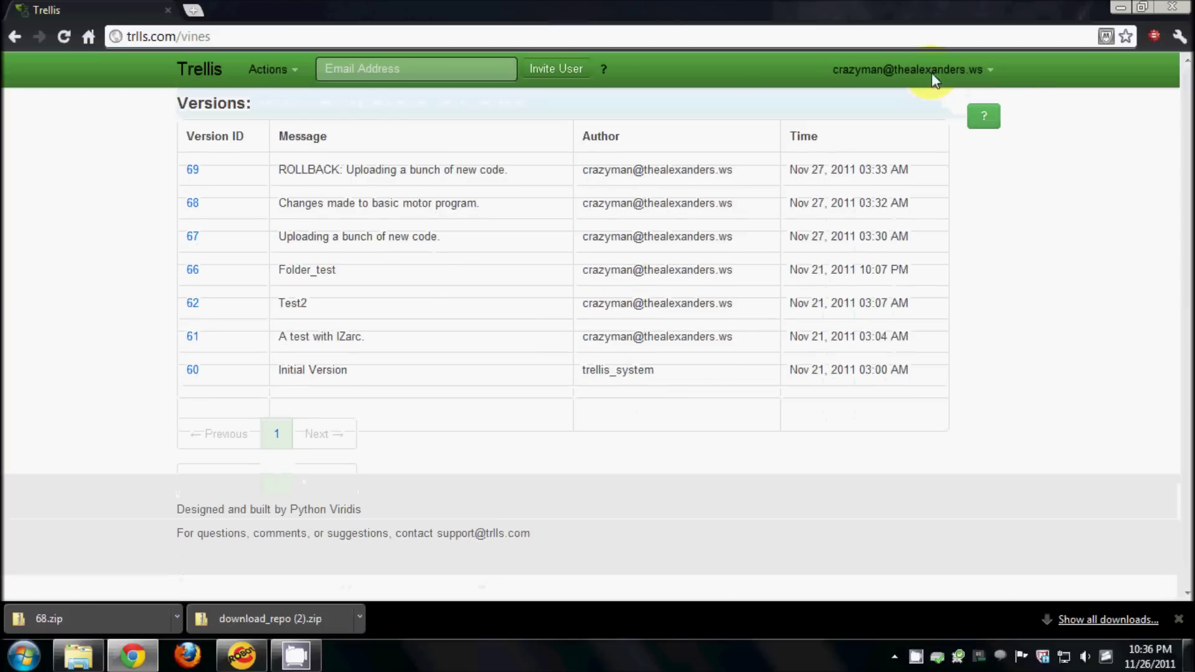
mouse_move(983, 119)
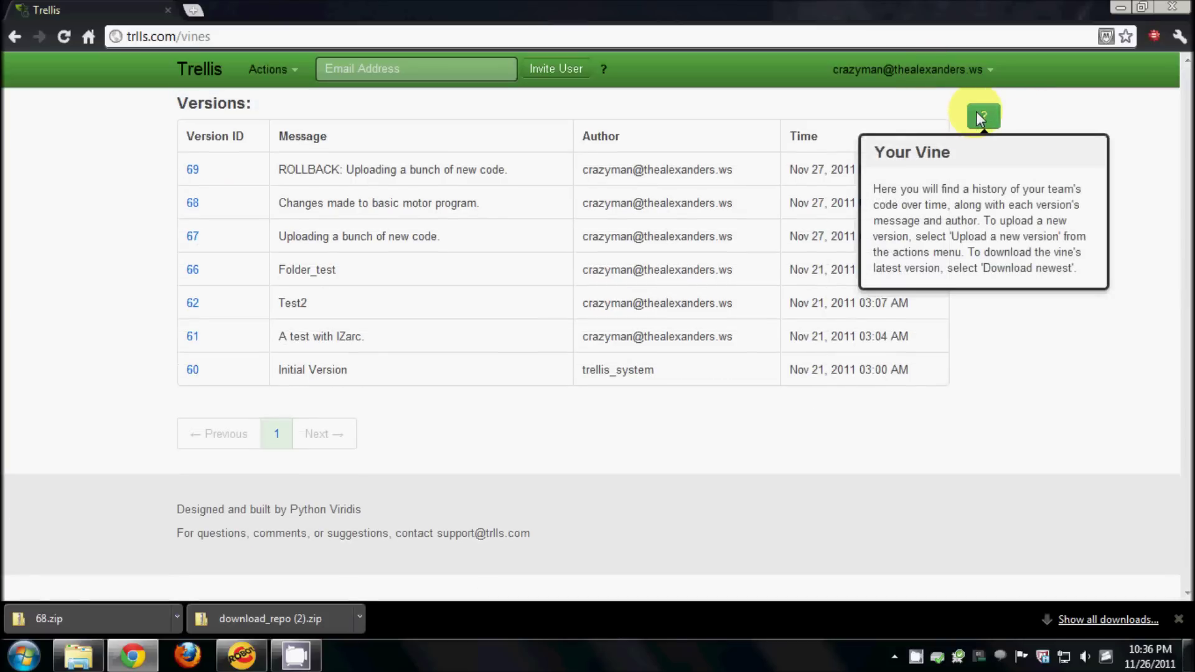